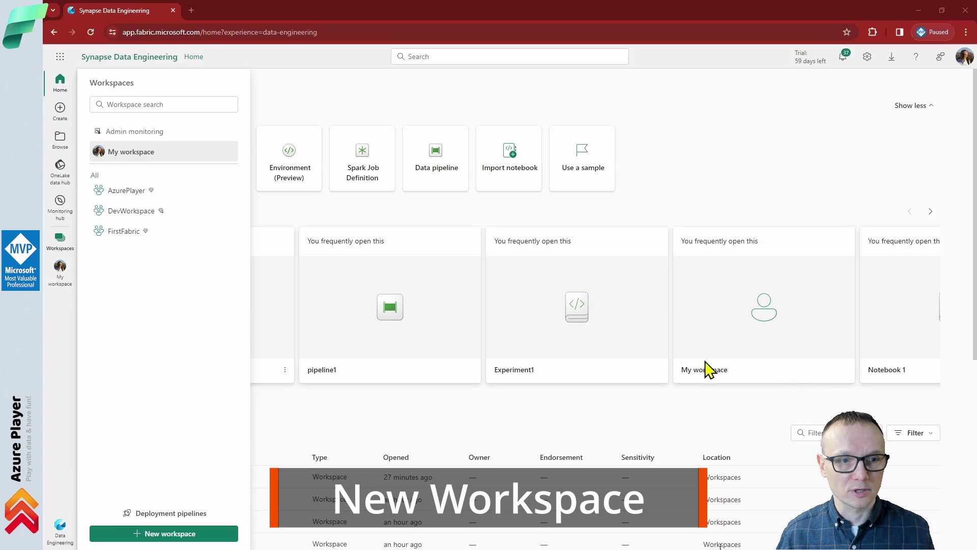
# Create a workspace named mslearn-fabric, checking its Trial license mode under Advanced.
pyautogui.click(191, 535)
pyautogui.click(779, 120)
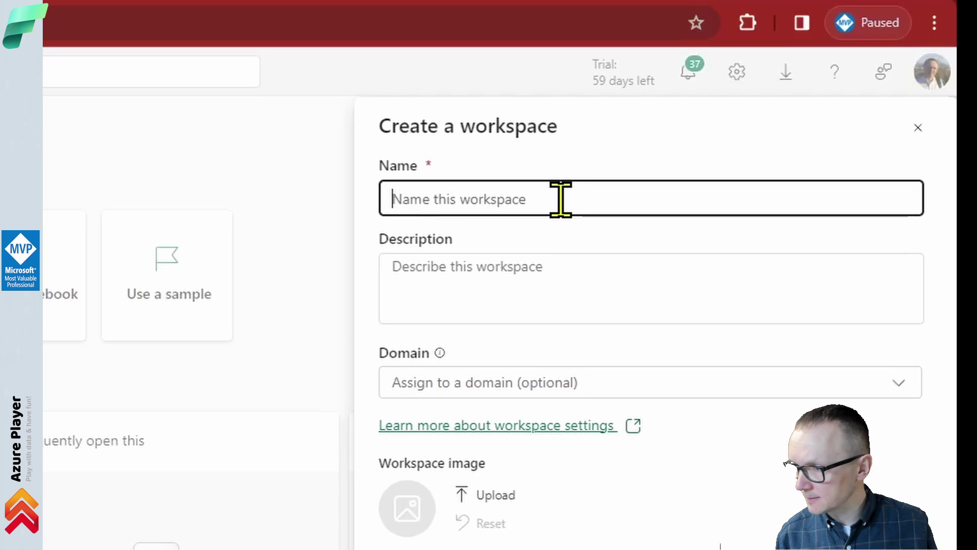
pyautogui.write('M')
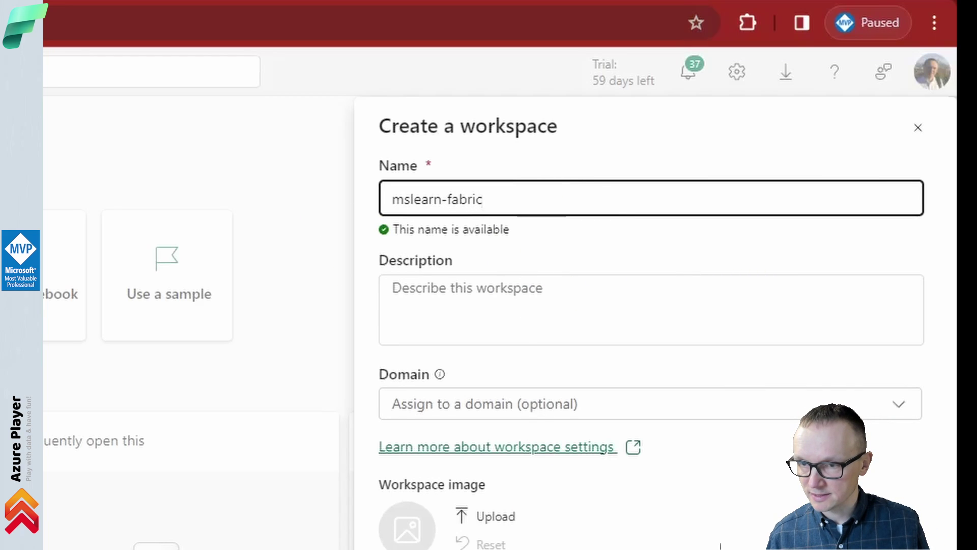
pyautogui.scroll(-4, 460, 402)
pyautogui.click(460, 388)
pyautogui.scroll(-5, 618, 430)
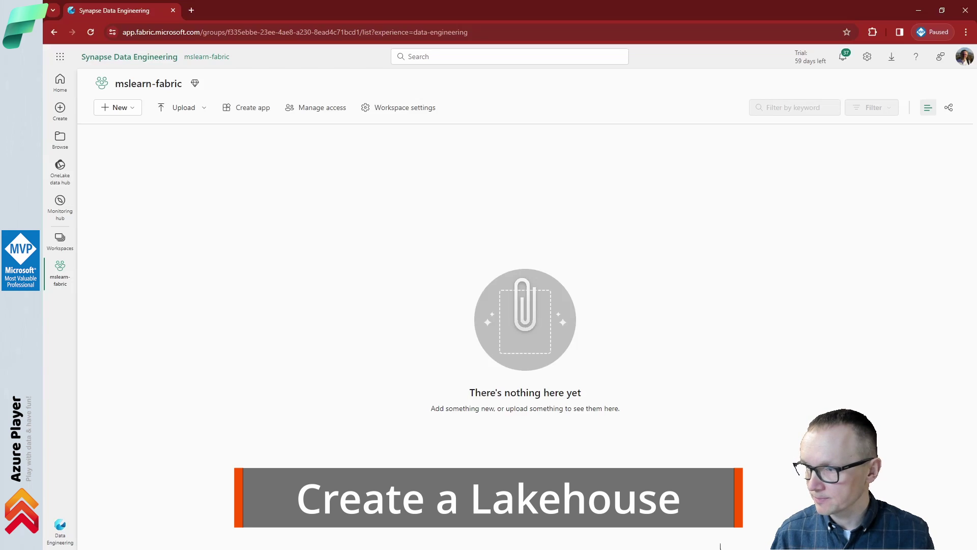
# Switch to the Data Engineering experience and create a lakehouse named Lab01.
pyautogui.click(60, 532)
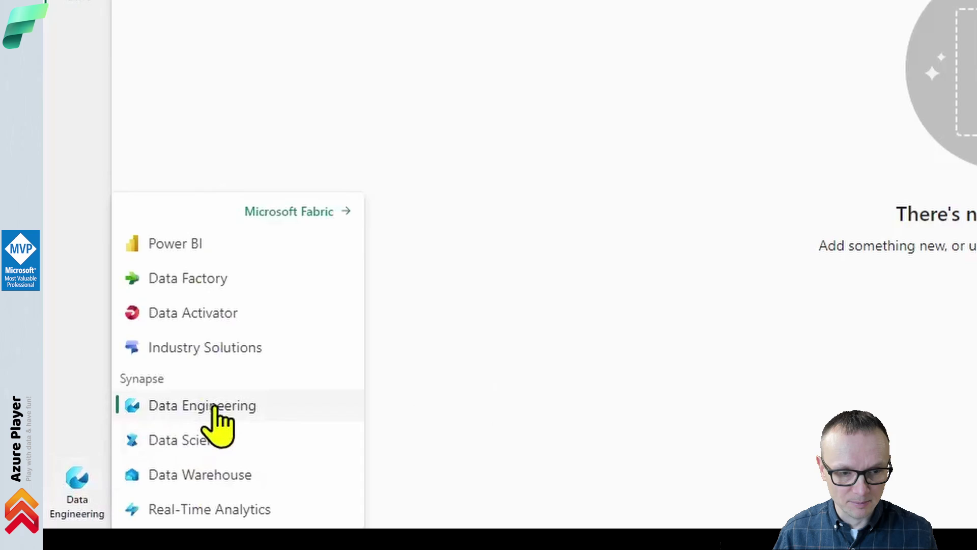
pyautogui.click(215, 410)
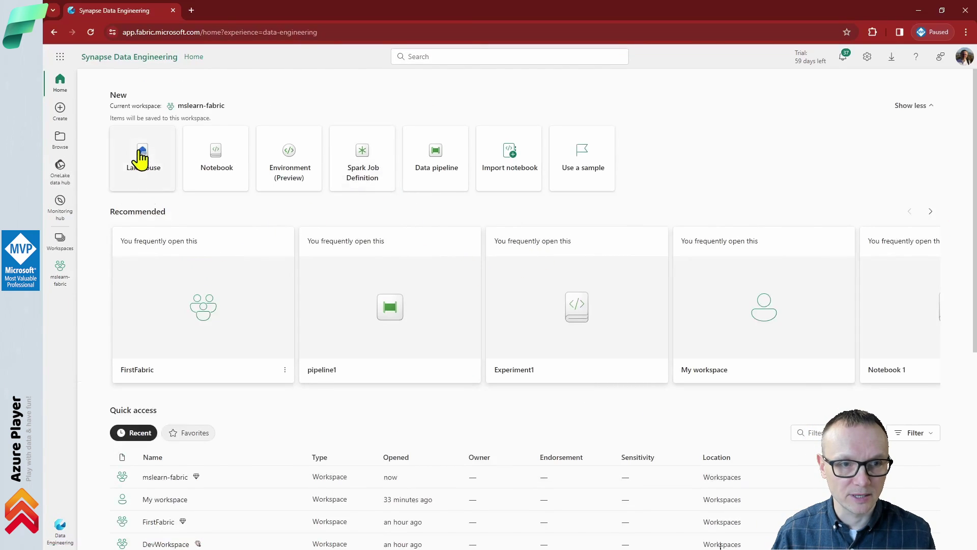
pyautogui.click(154, 174)
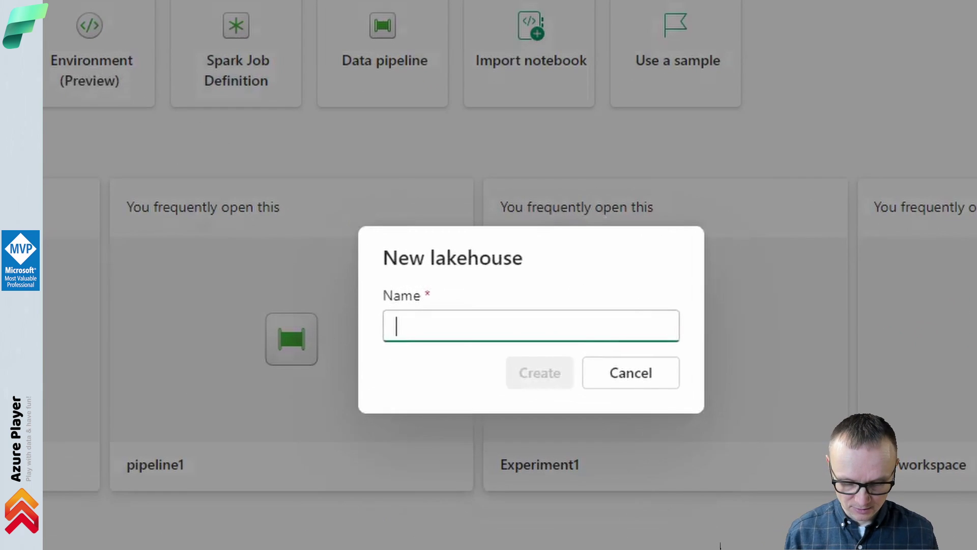
pyautogui.write('Lab01')
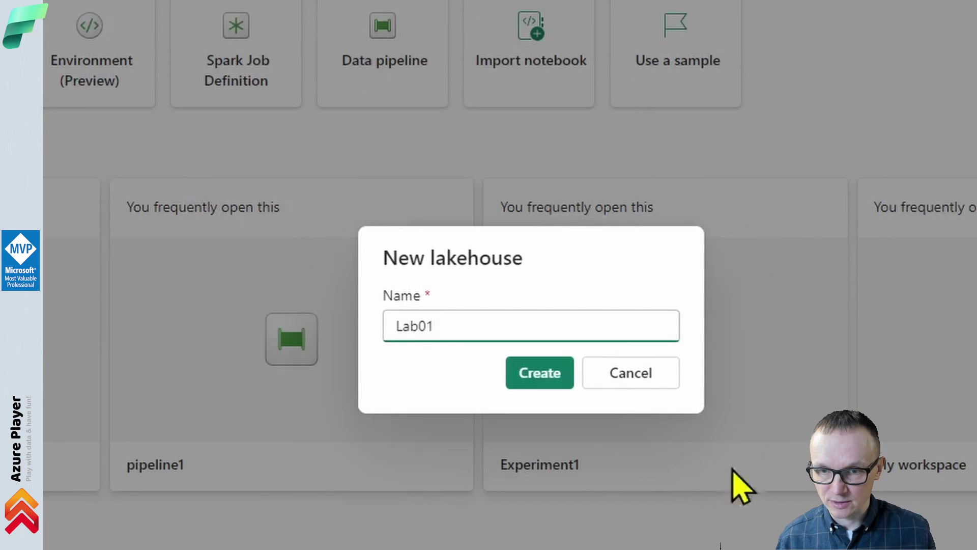
pyautogui.click(517, 371)
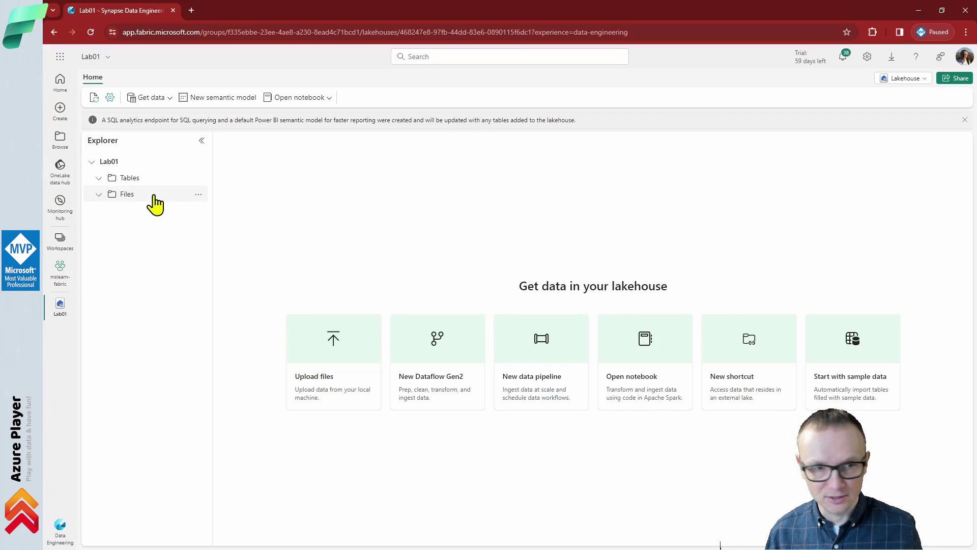
# Glance at the Files folder options, then switch to the lab instructions window.
pyautogui.click(199, 195)
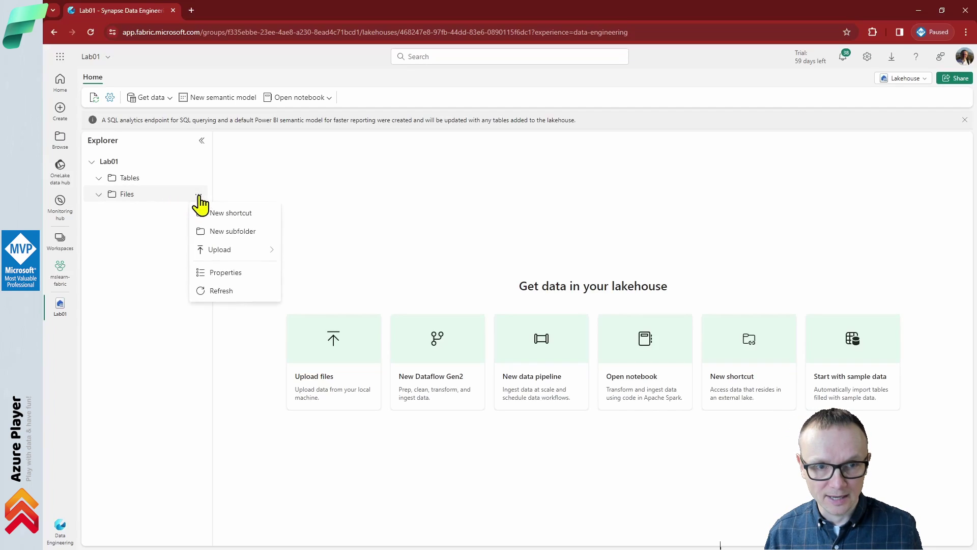
pyautogui.click(227, 216)
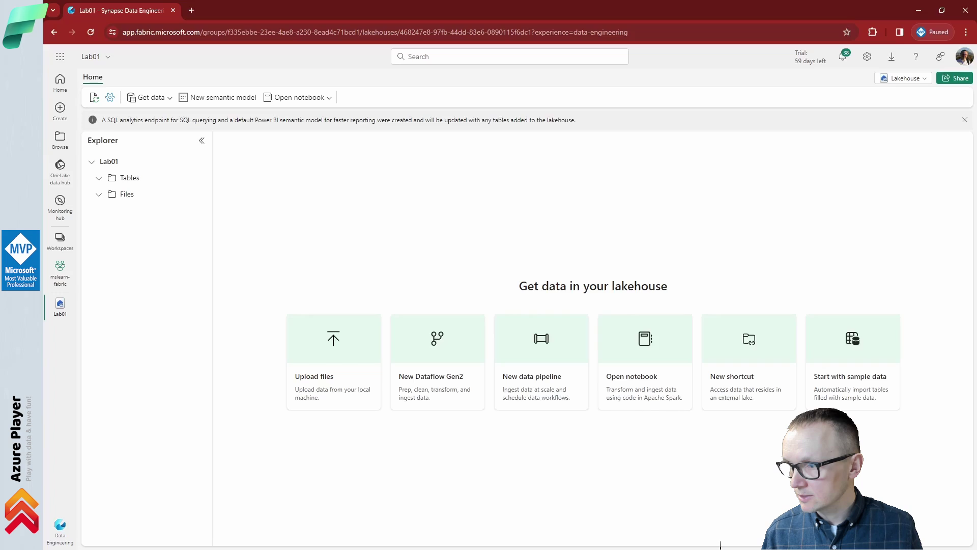
pyautogui.hotkey('alt', 'Tab')
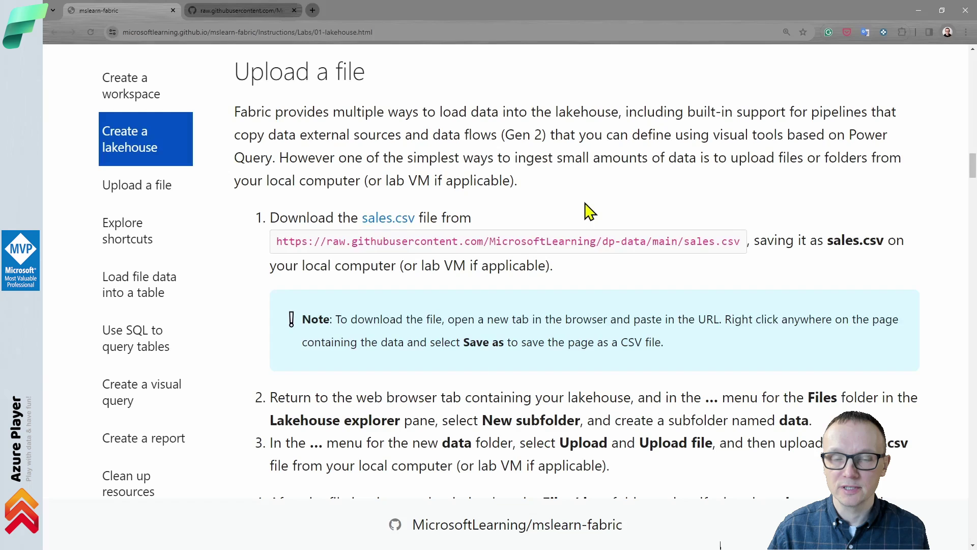
# Save the linked sales.csv to Downloads as sales.txt and return to Fabric.
pyautogui.rightClick(385, 224)
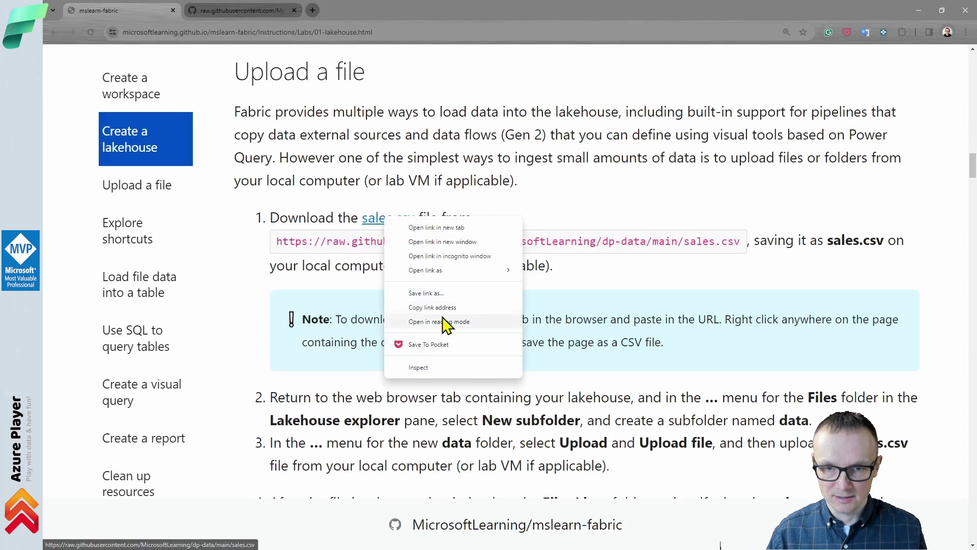
pyautogui.click(441, 294)
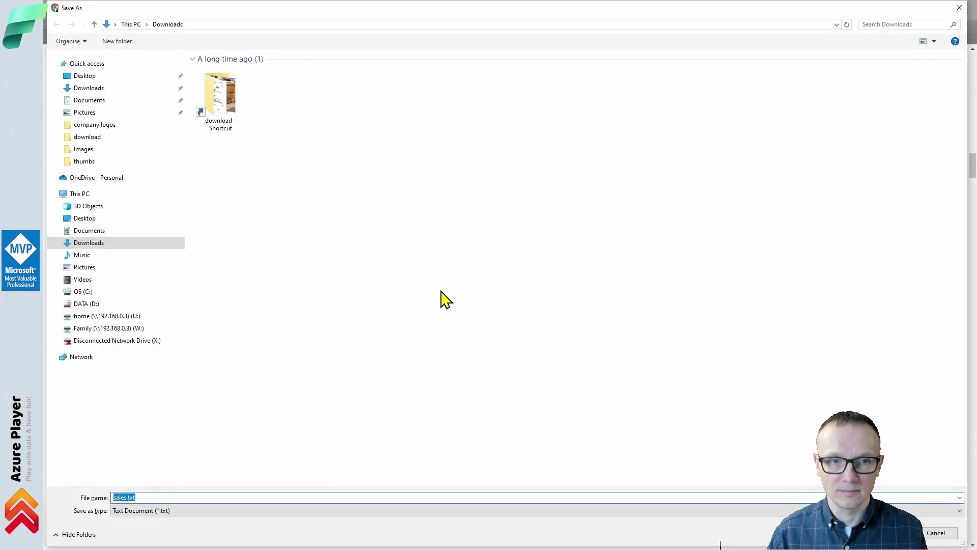
pyautogui.press('Return')
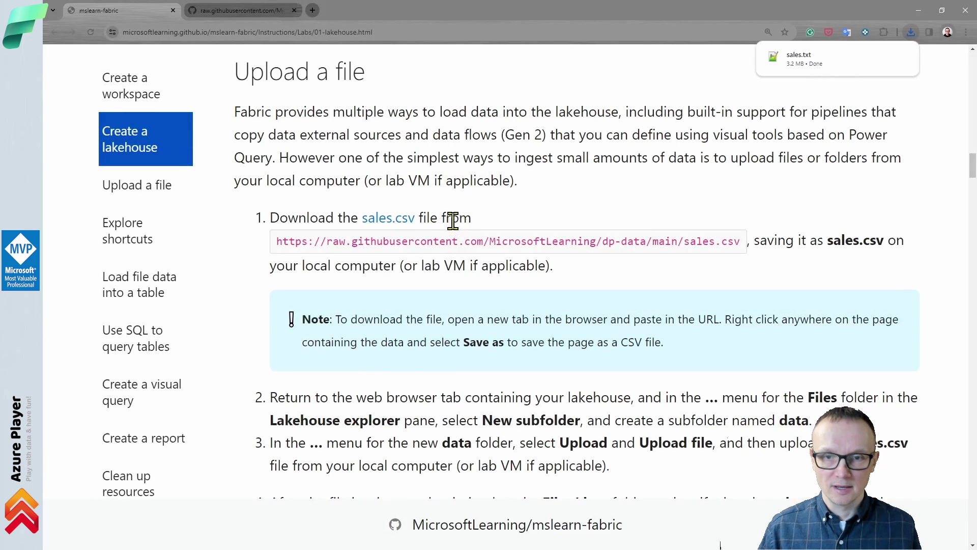
pyautogui.scroll(-3, 469, 164)
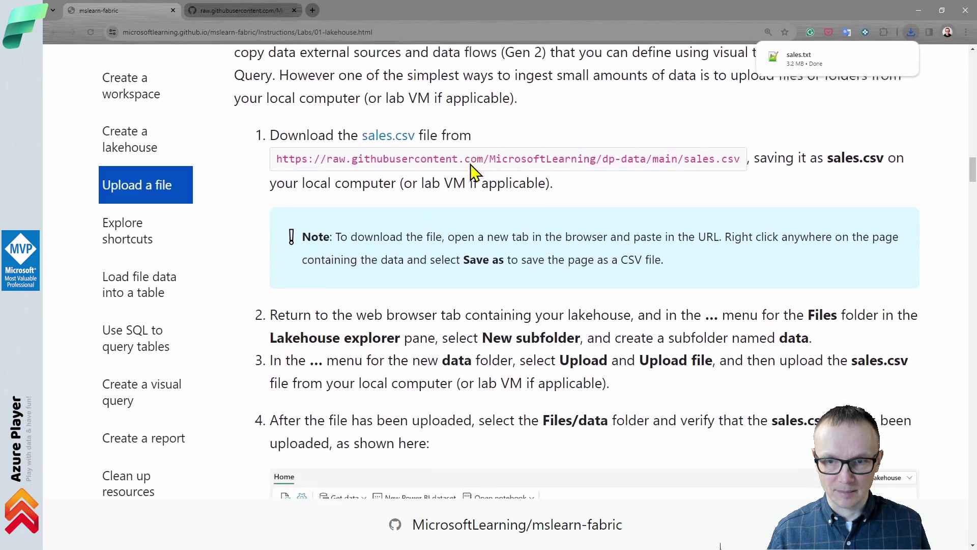
pyautogui.hotkey('alt', 'Tab')
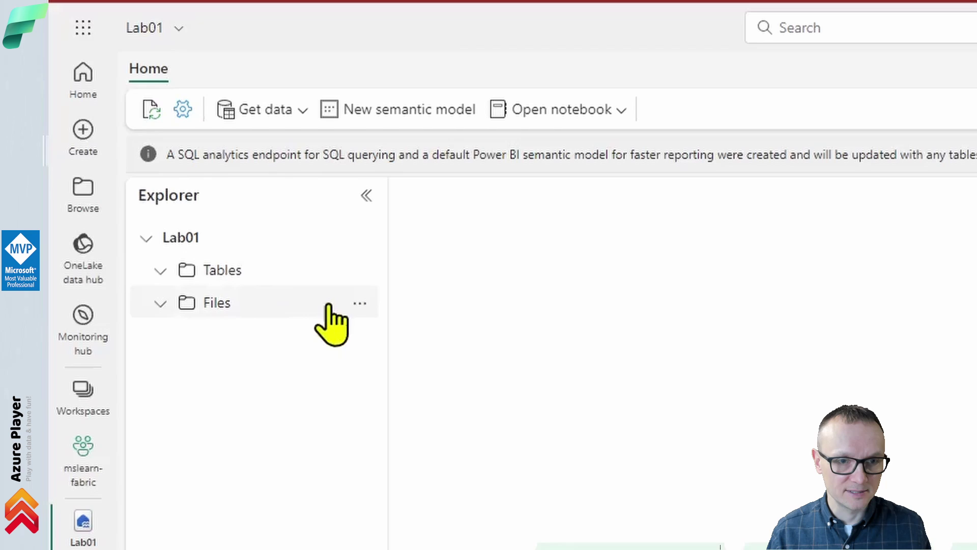
# Create a subfolder named data under the lakehouse Files folder.
pyautogui.click(360, 304)
pyautogui.moveTo(450, 425)
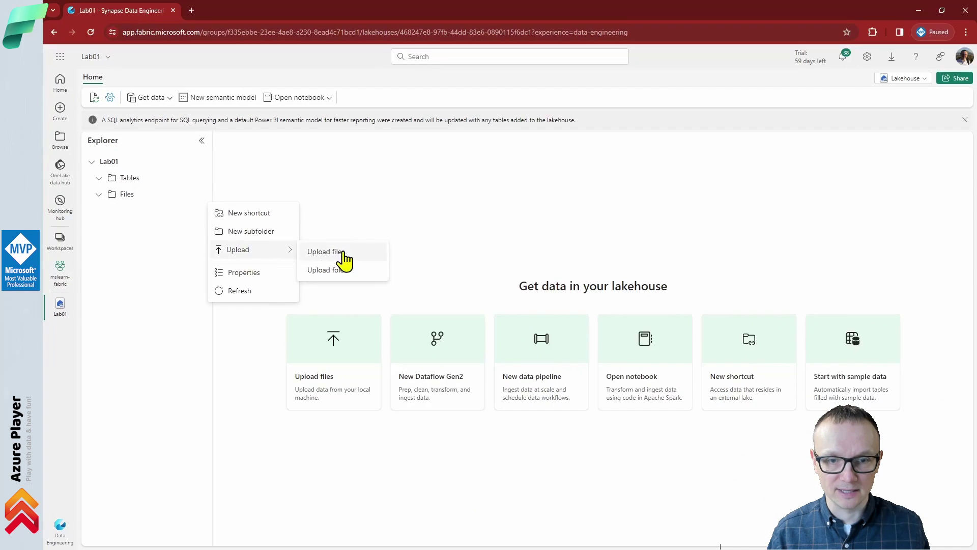
pyautogui.click(343, 253)
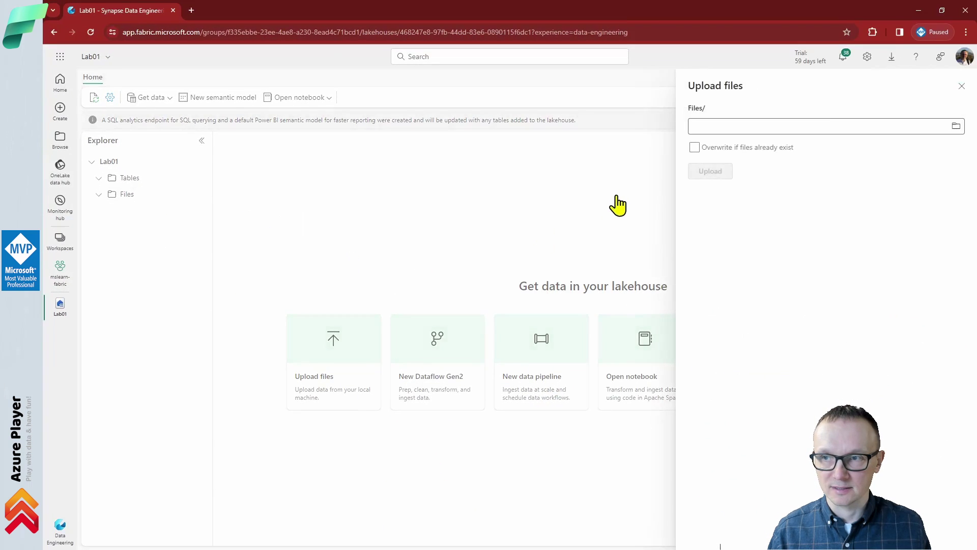
pyautogui.press('Escape')
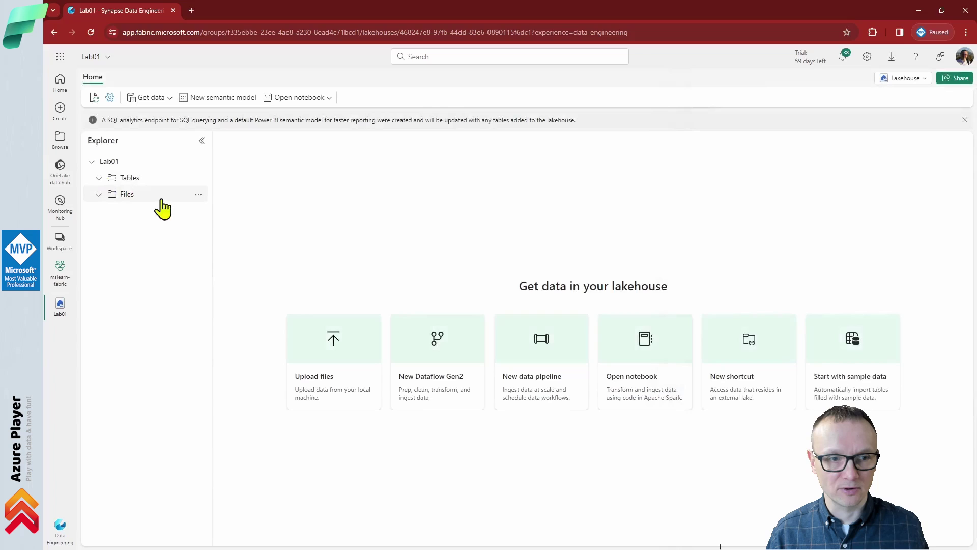
pyautogui.click(199, 195)
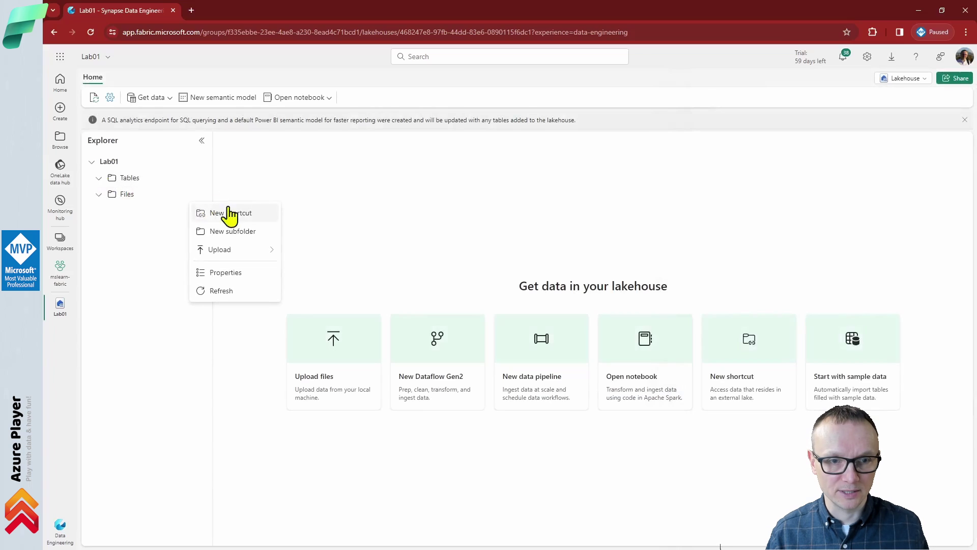
pyautogui.click(253, 231)
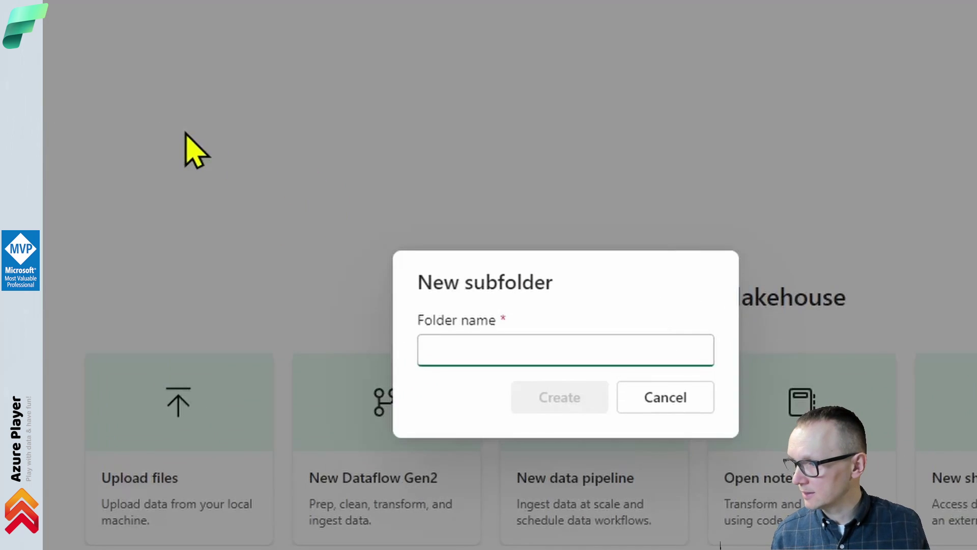
pyautogui.write('data')
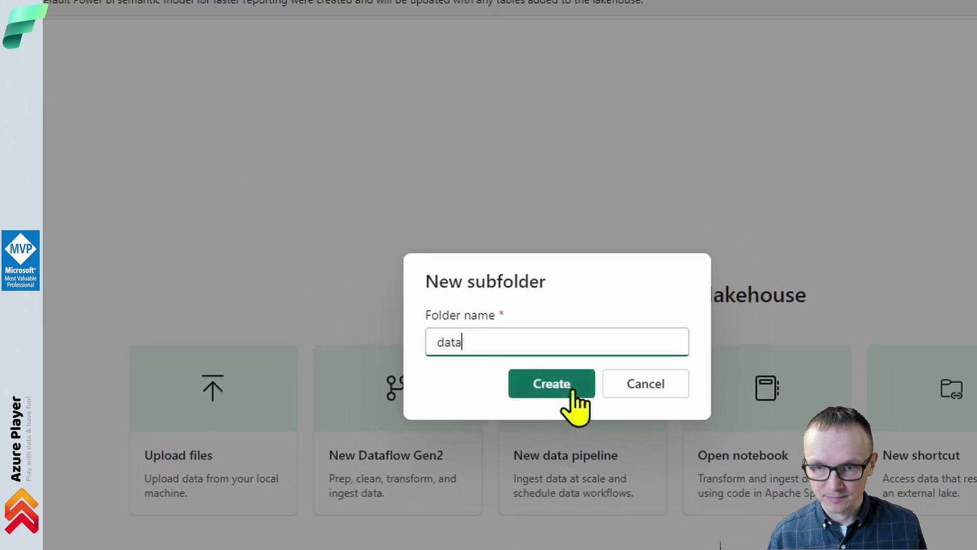
pyautogui.click(571, 391)
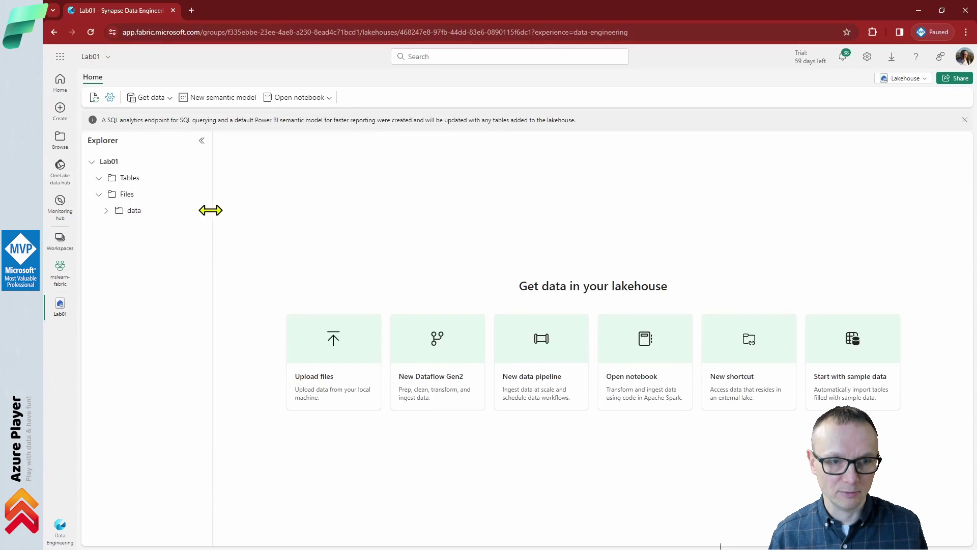
# Upload sales.txt from the computer into the data folder.
pyautogui.click(199, 212)
pyautogui.moveTo(232, 288)
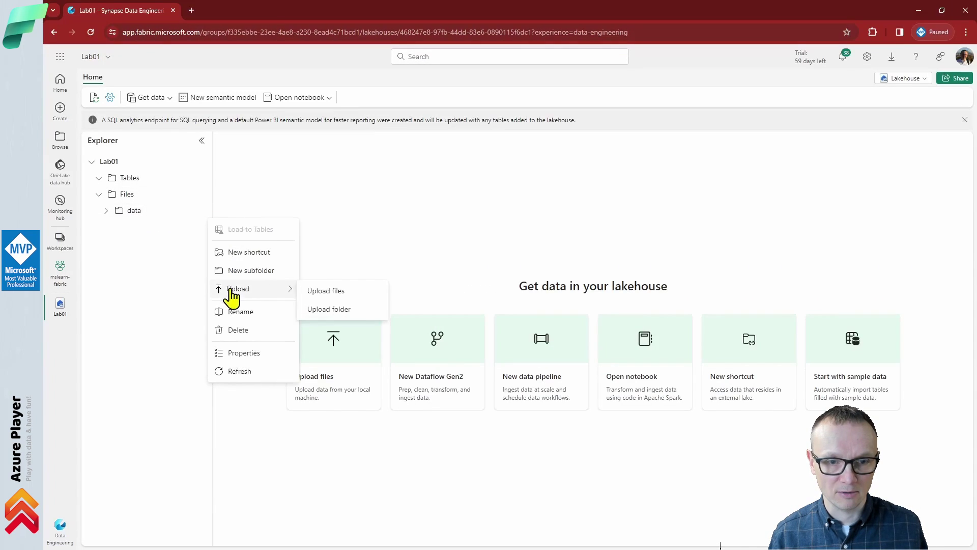
pyautogui.click(336, 299)
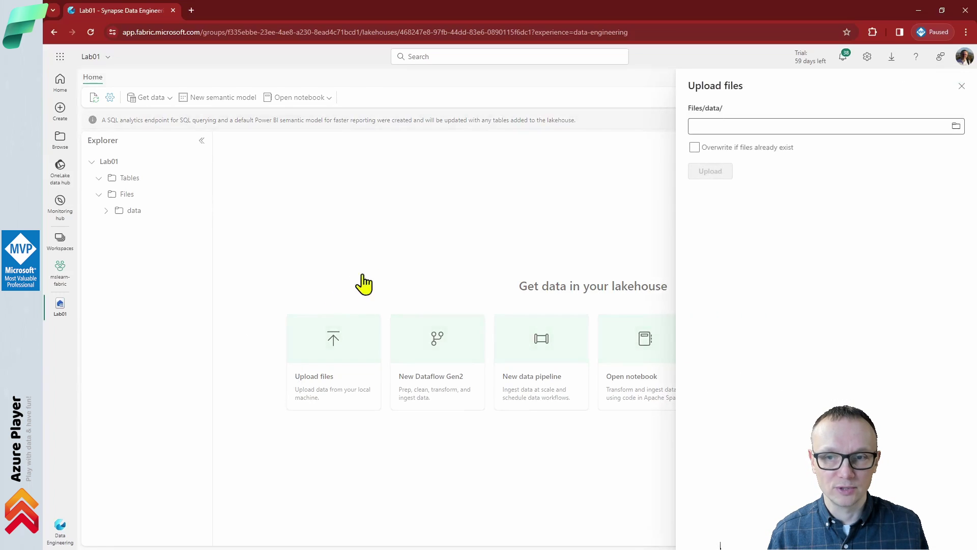
pyautogui.click(959, 127)
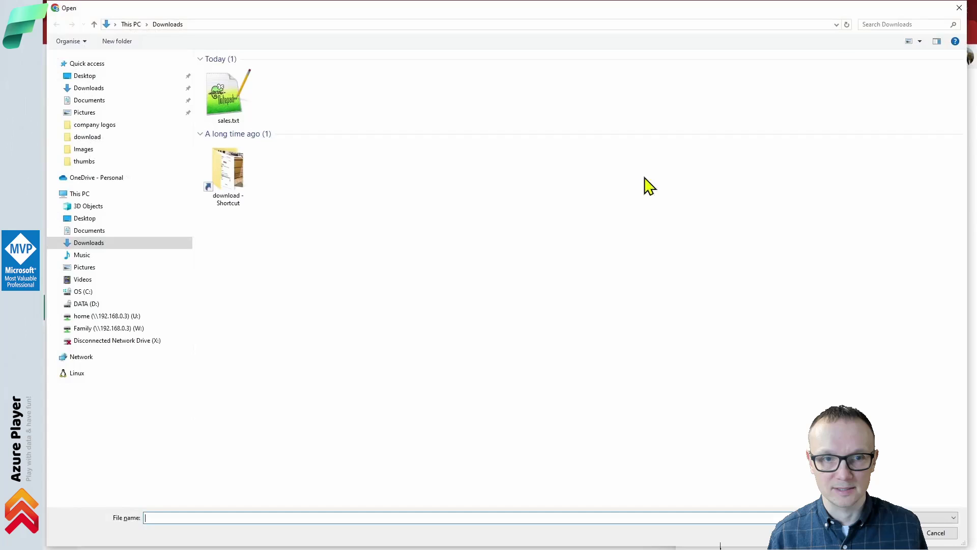
pyautogui.doubleClick(218, 86)
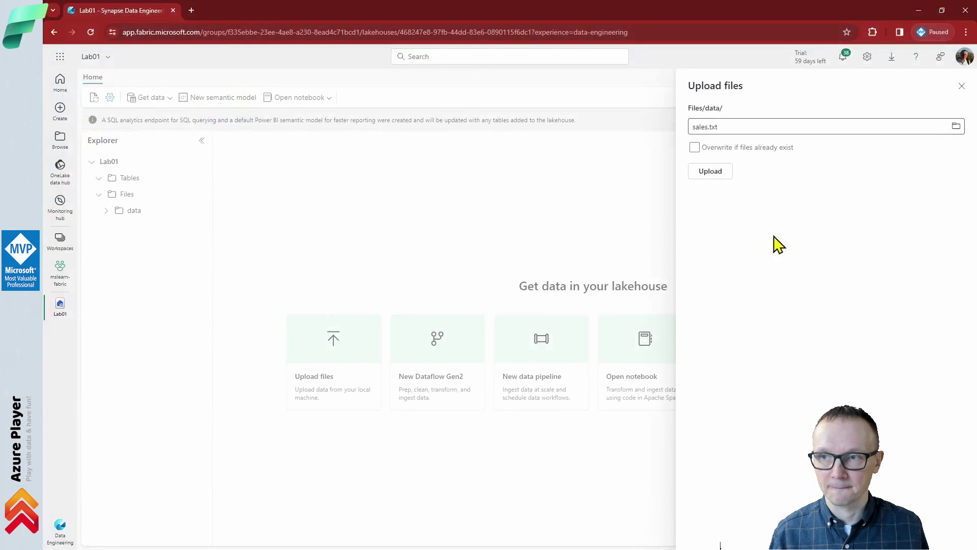
pyautogui.click(710, 173)
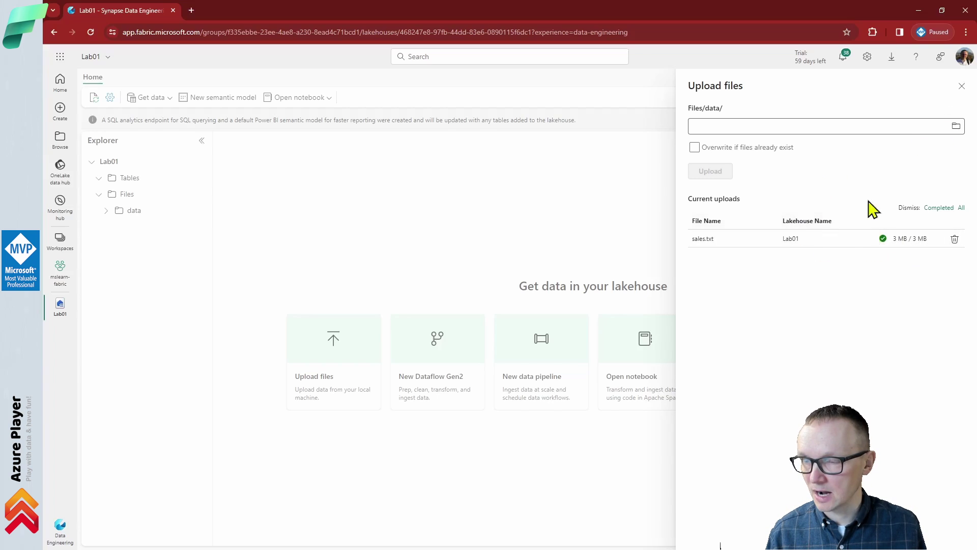
# Open the data folder and change sales.txt's name to sales.csv in the Rename dialog.
pyautogui.click(960, 86)
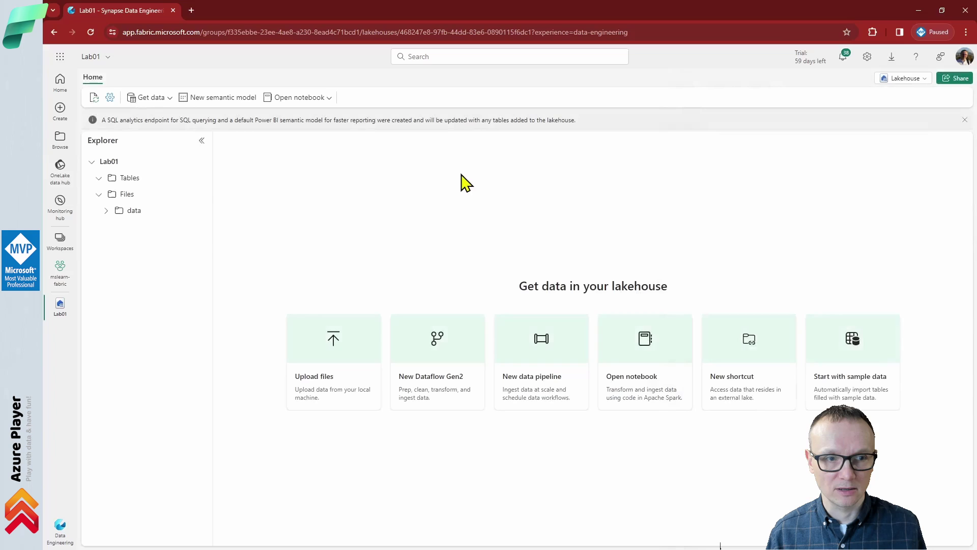
pyautogui.click(133, 211)
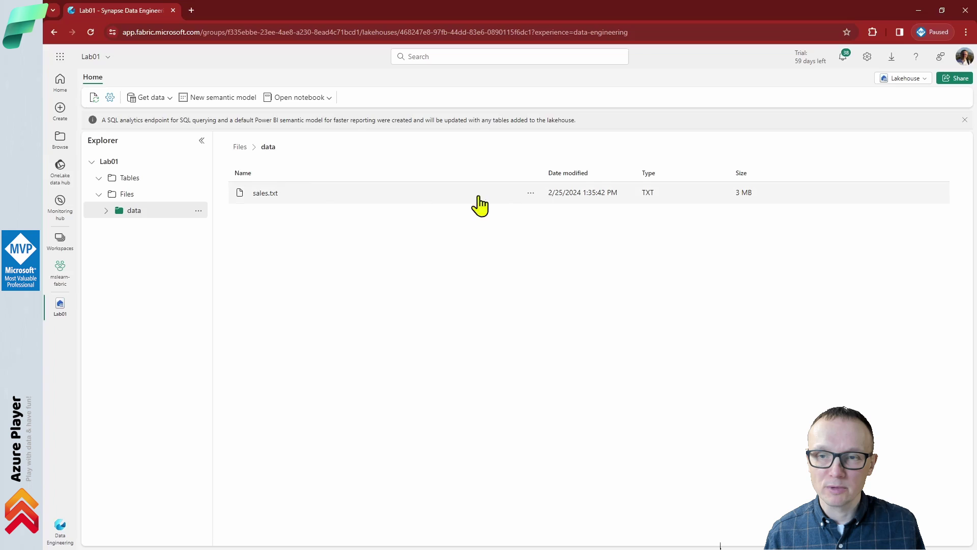
pyautogui.click(530, 195)
pyautogui.click(503, 208)
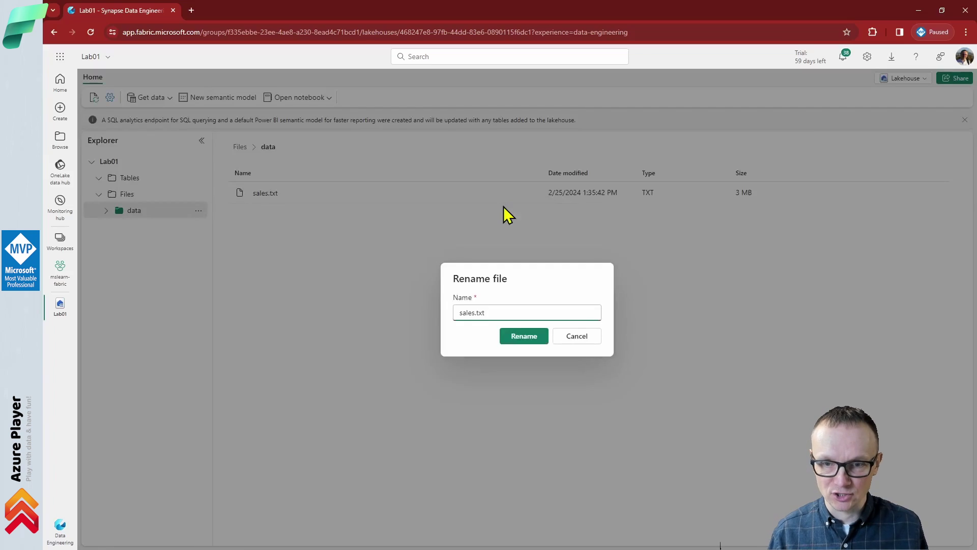
pyautogui.press('BackSpace')
pyautogui.press('BackSpace')
pyautogui.press('BackSpace')
pyautogui.write('csv')
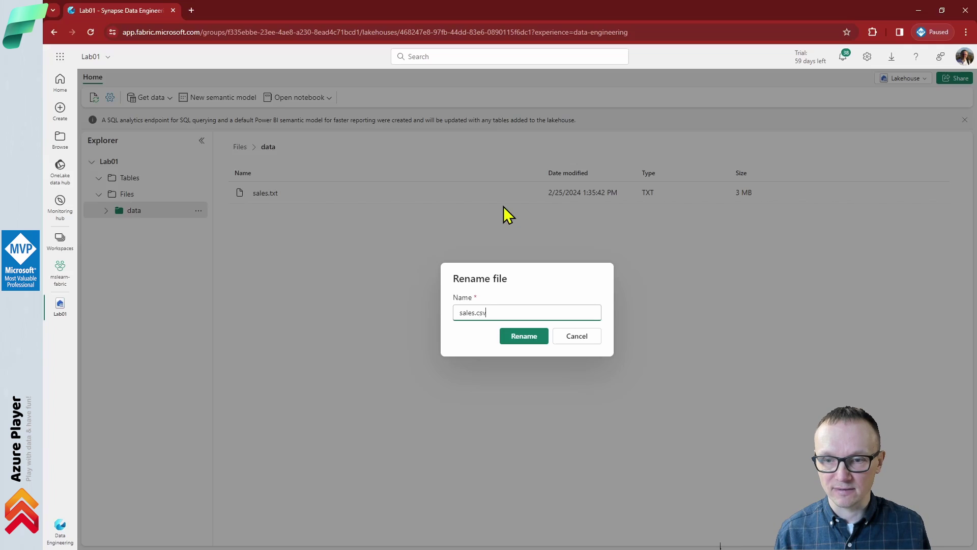
# Confirm the rename to sales.csv and bring up the data folder's actions menu.
pyautogui.click(519, 338)
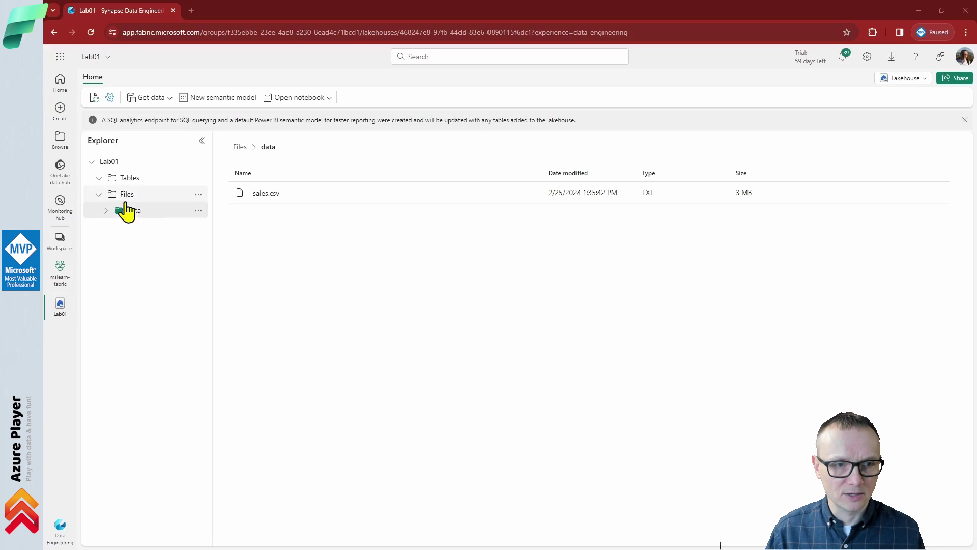
pyautogui.click(199, 194)
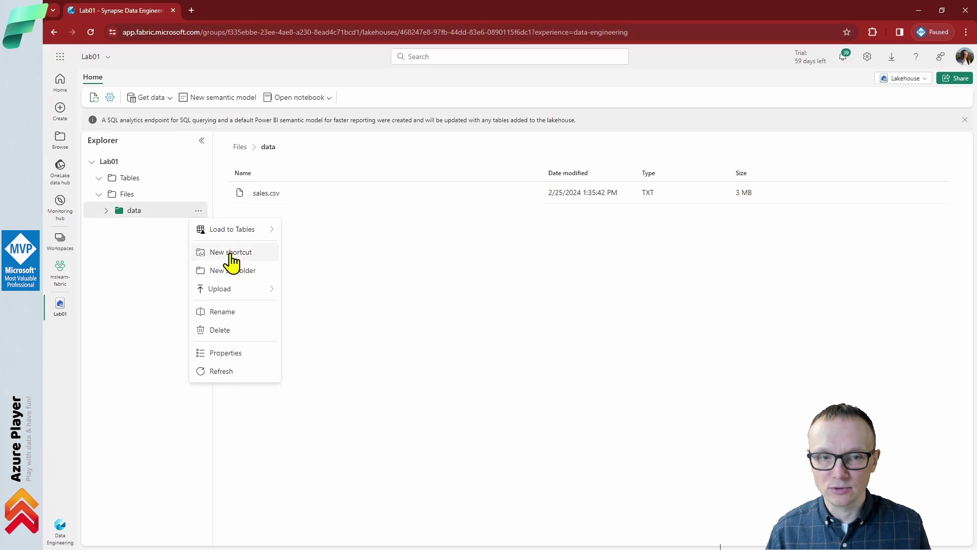
pyautogui.click(231, 252)
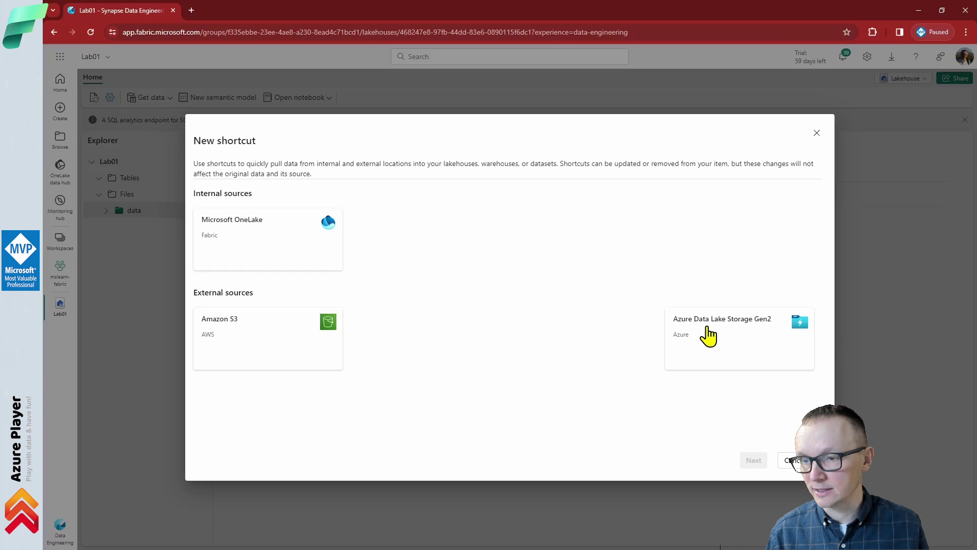
pyautogui.click(817, 134)
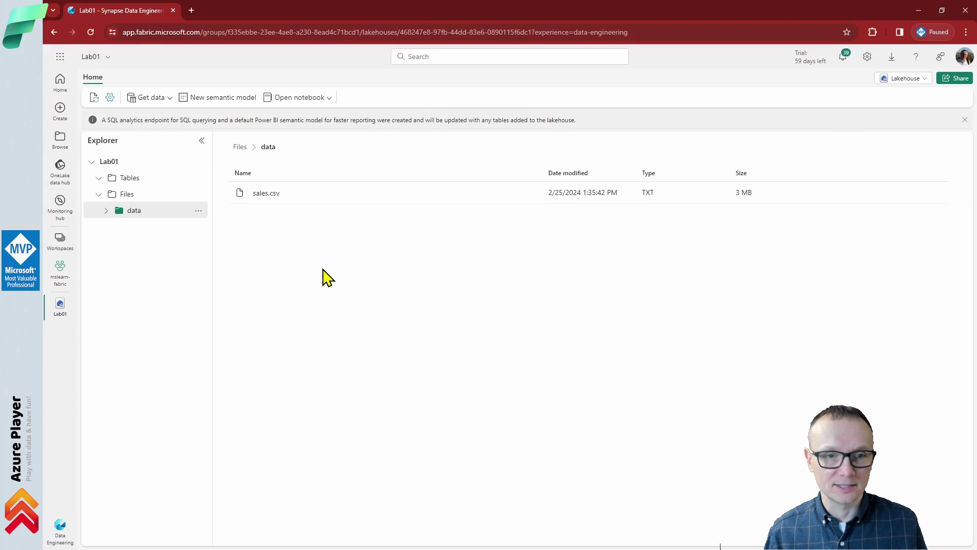
# Dismiss the SQL analytics endpoint notice and show the data folder's Load to Tables options.
pyautogui.click(965, 120)
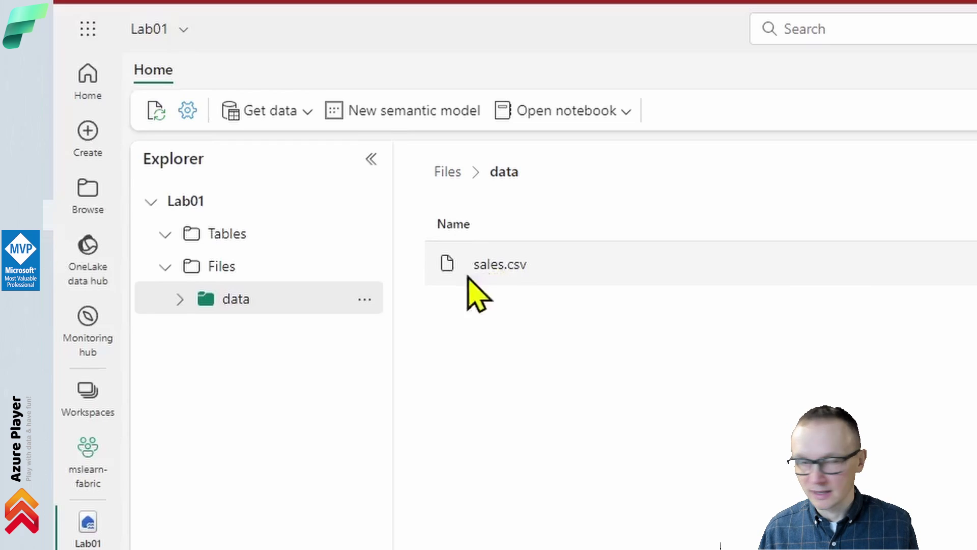
pyautogui.click(364, 300)
pyautogui.moveTo(423, 337)
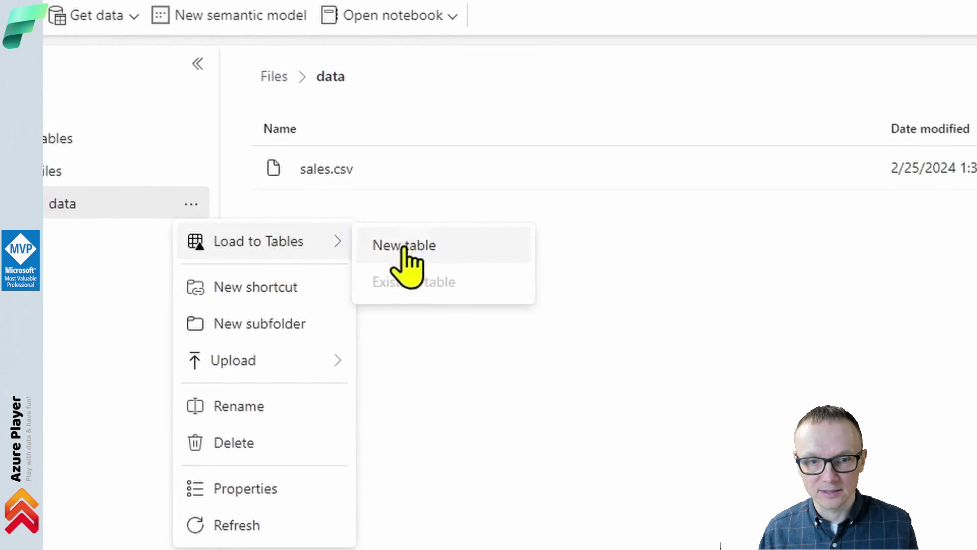
# Start loading the data folder into a new csv table named sales, then open sales.txt locally.
pyautogui.click(246, 163)
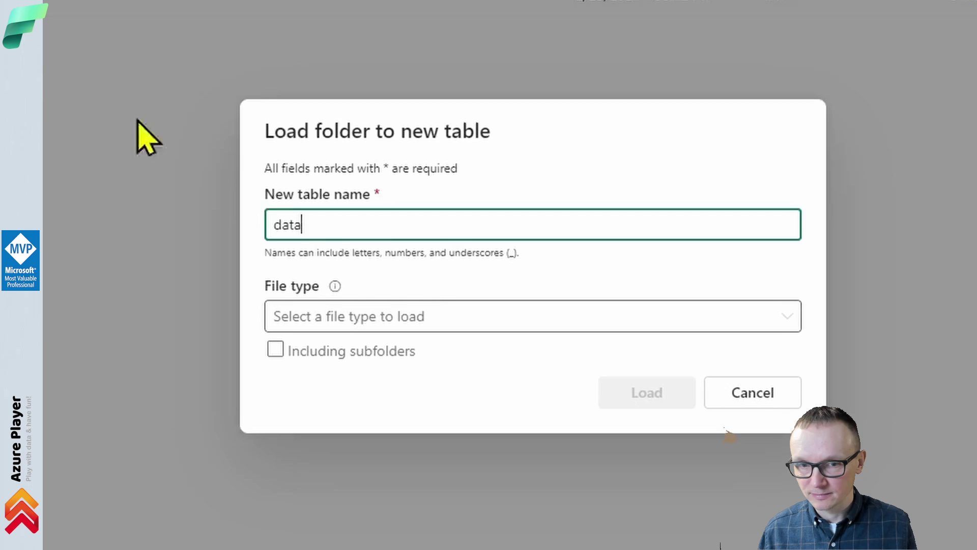
pyautogui.doubleClick(375, 224)
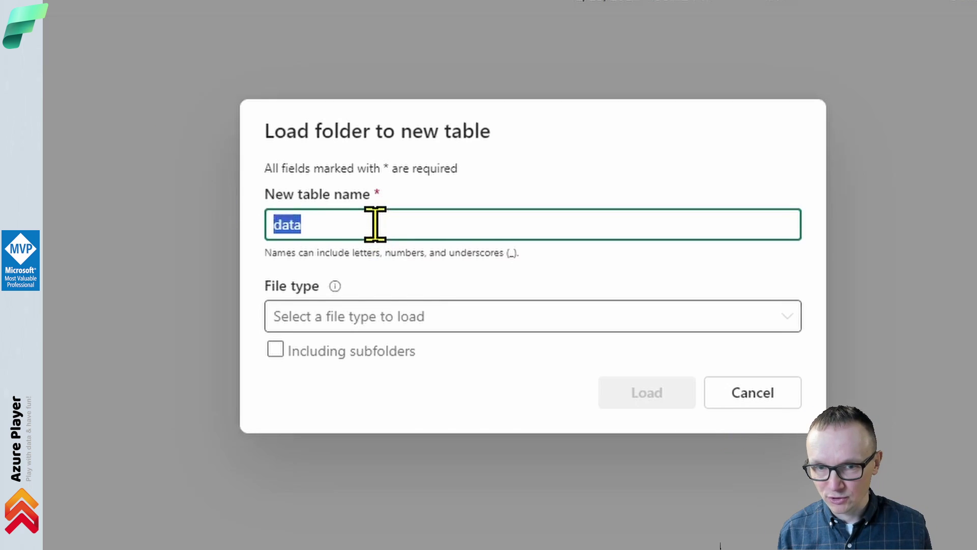
pyautogui.write('sales')
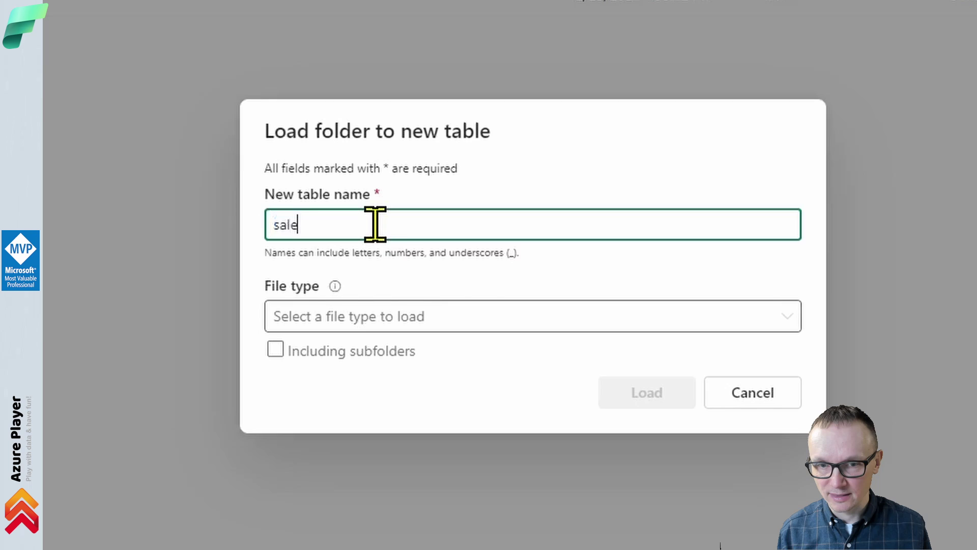
pyautogui.click(366, 316)
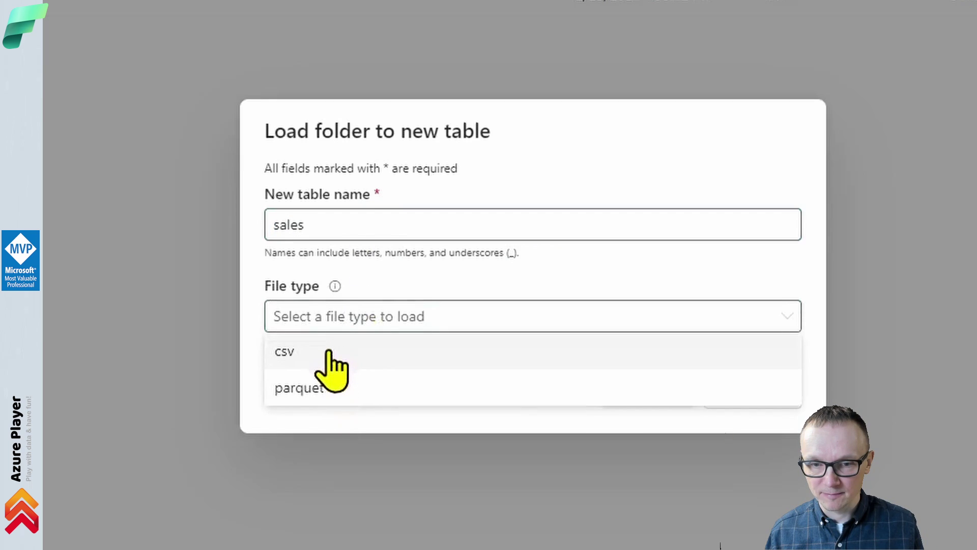
pyautogui.click(294, 355)
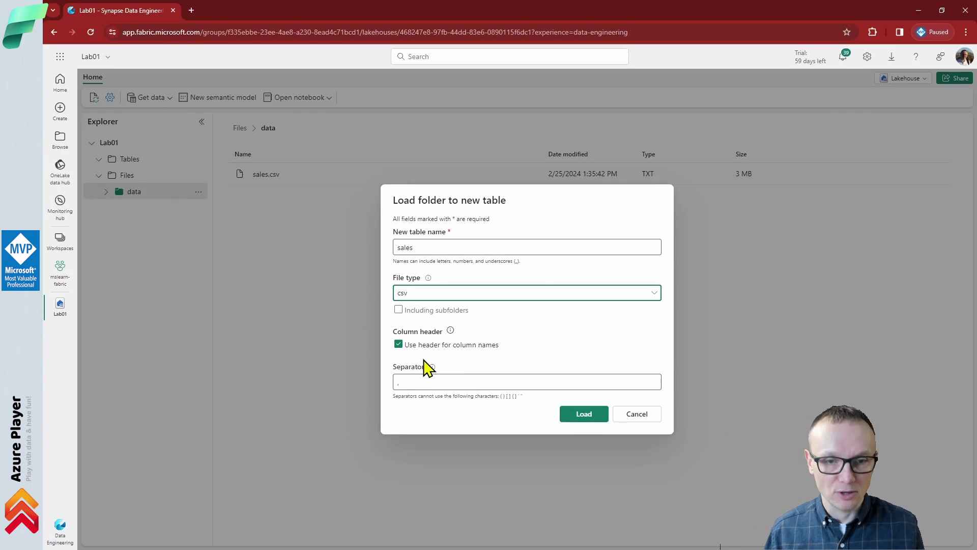
pyautogui.hotkey('alt', 'Tab')
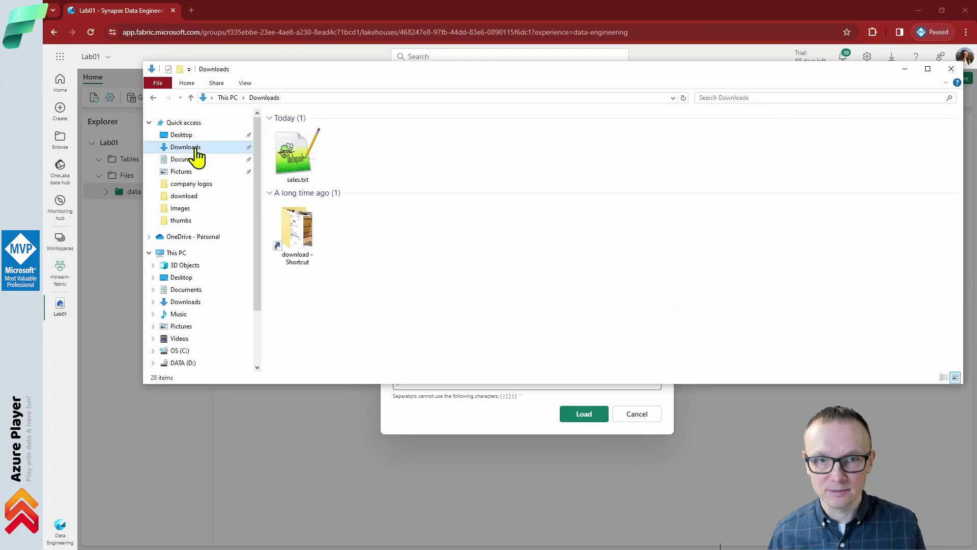
pyautogui.doubleClick(290, 147)
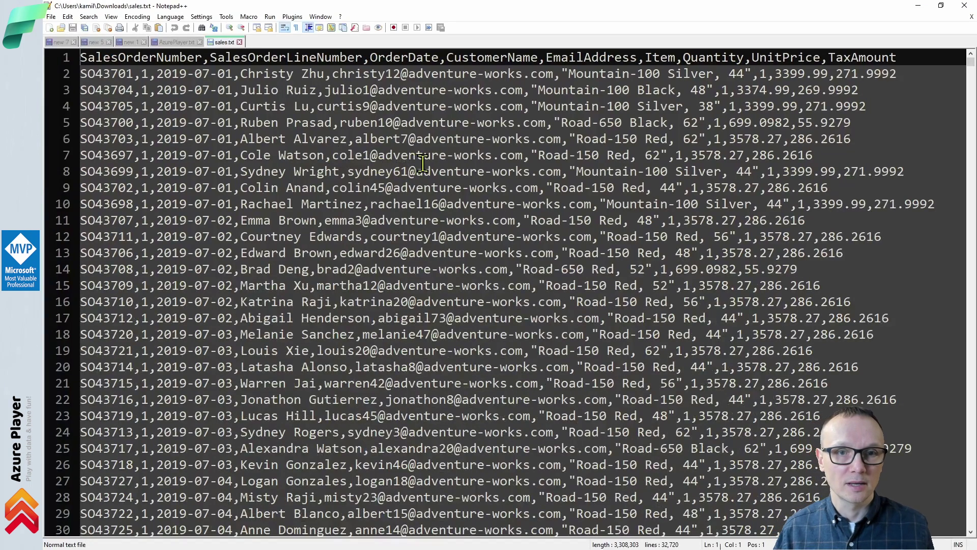
pyautogui.click(58, 61)
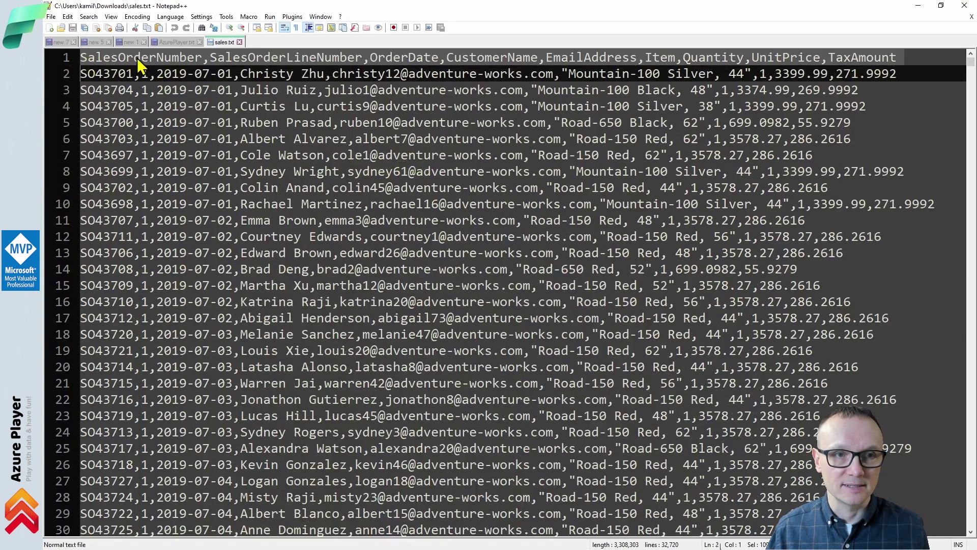
pyautogui.click(108, 55)
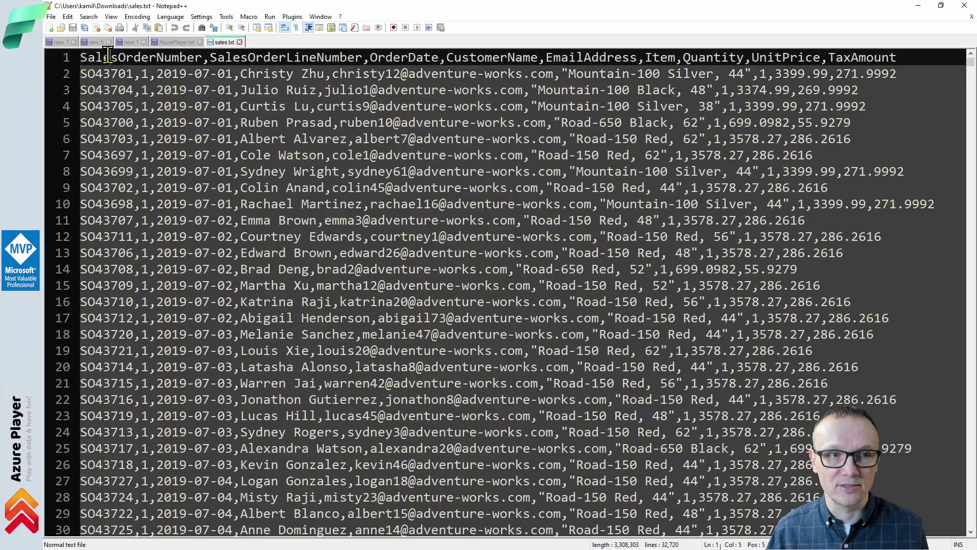
pyautogui.moveTo(83, 56); pyautogui.dragTo(402, 57)
pyautogui.click(263, 89)
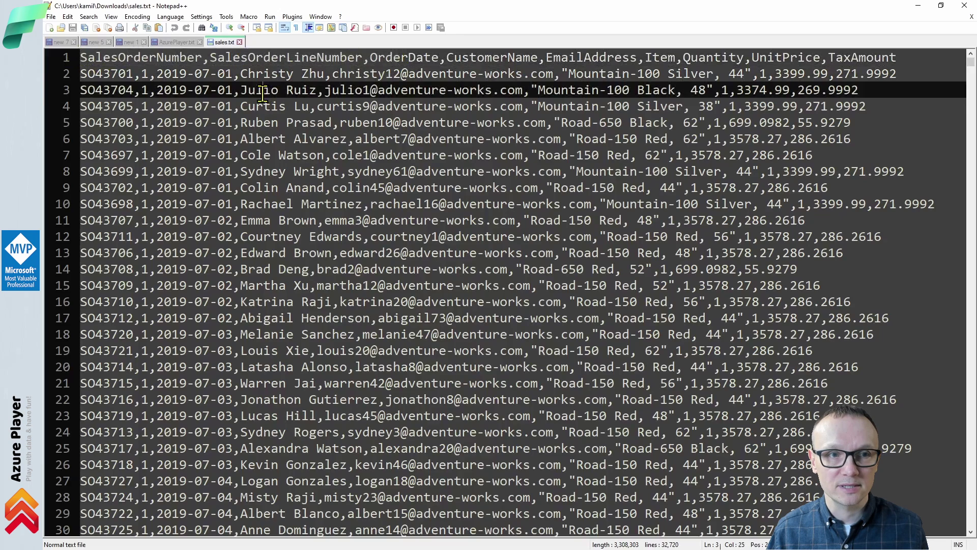
pyautogui.click(134, 74)
pyautogui.click(141, 91)
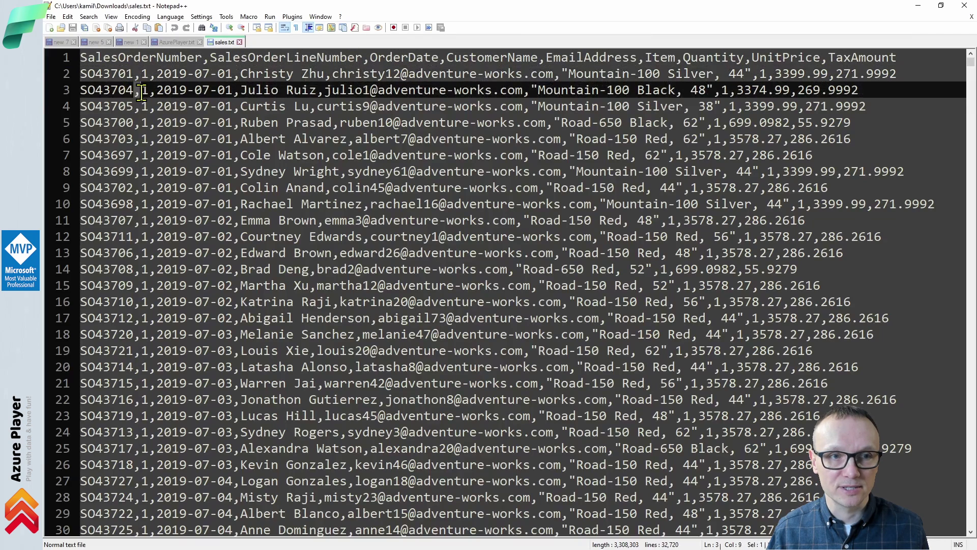
# Minimize Notepad++, keep the comma separator, and load the csv into the sales table.
pyautogui.click(918, 7)
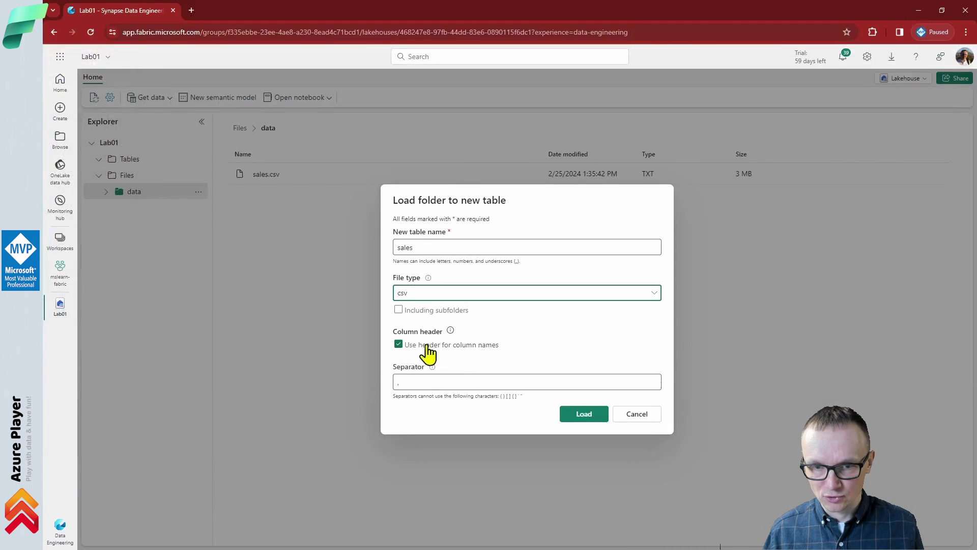
pyautogui.doubleClick(399, 382)
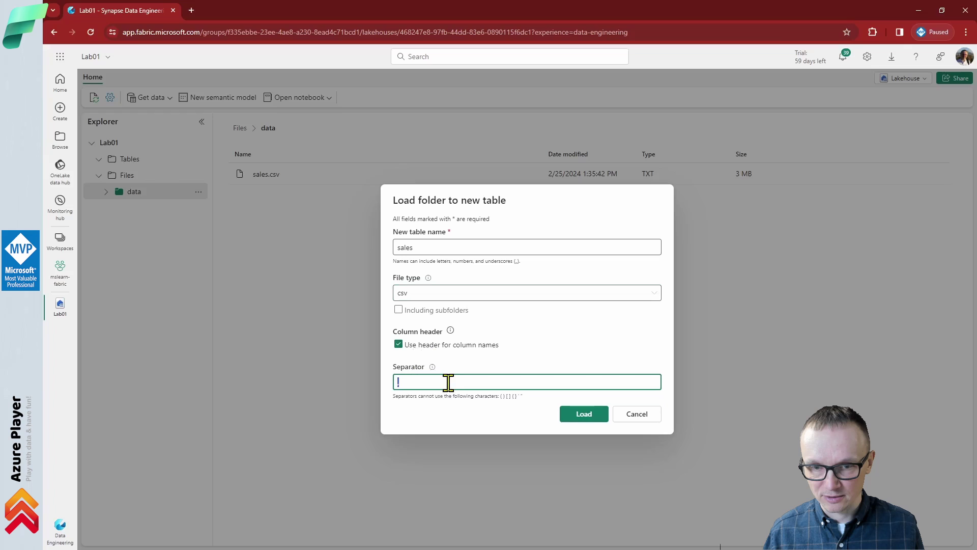
pyautogui.click(582, 414)
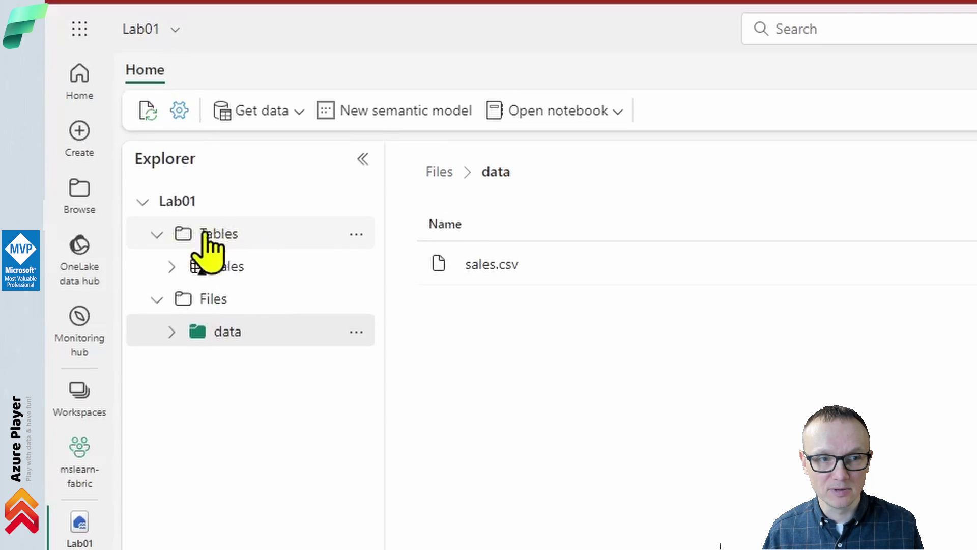
pyautogui.click(223, 264)
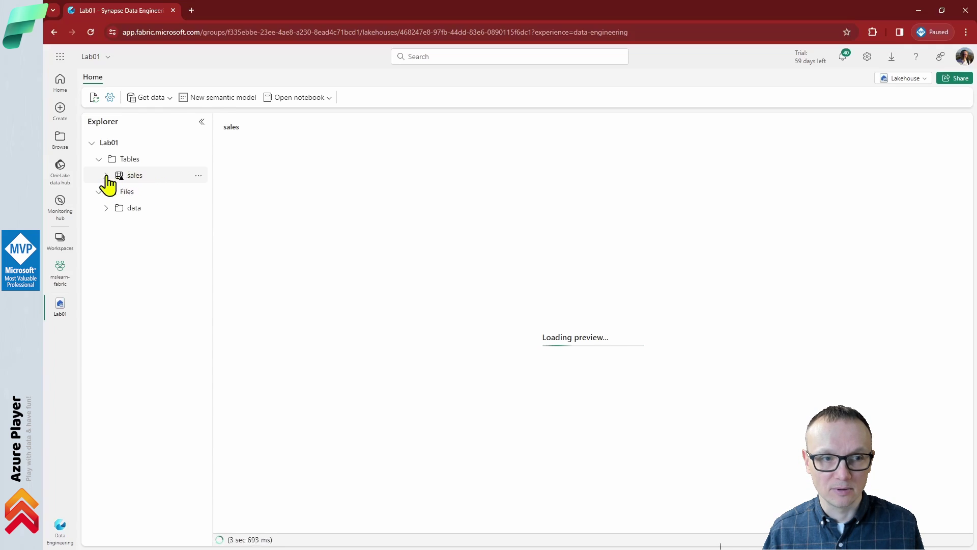
pyautogui.click(106, 175)
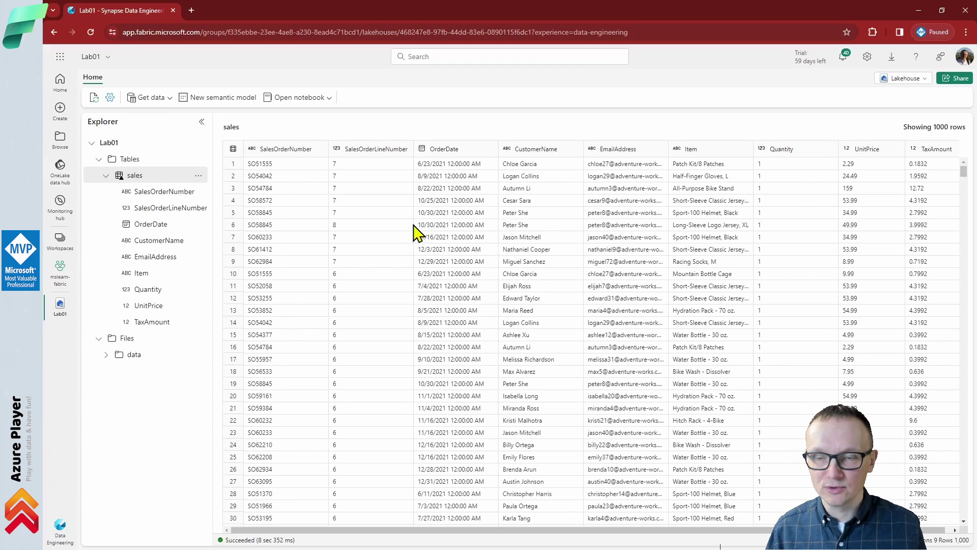
# View the sales table's files: the _delta_log folder and one 494 KB parquet file.
pyautogui.click(198, 176)
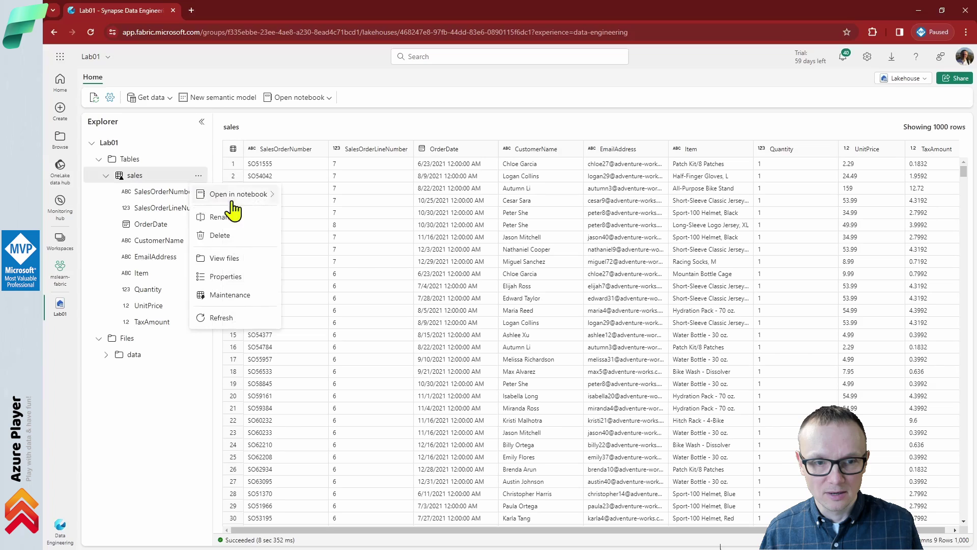
pyautogui.click(235, 259)
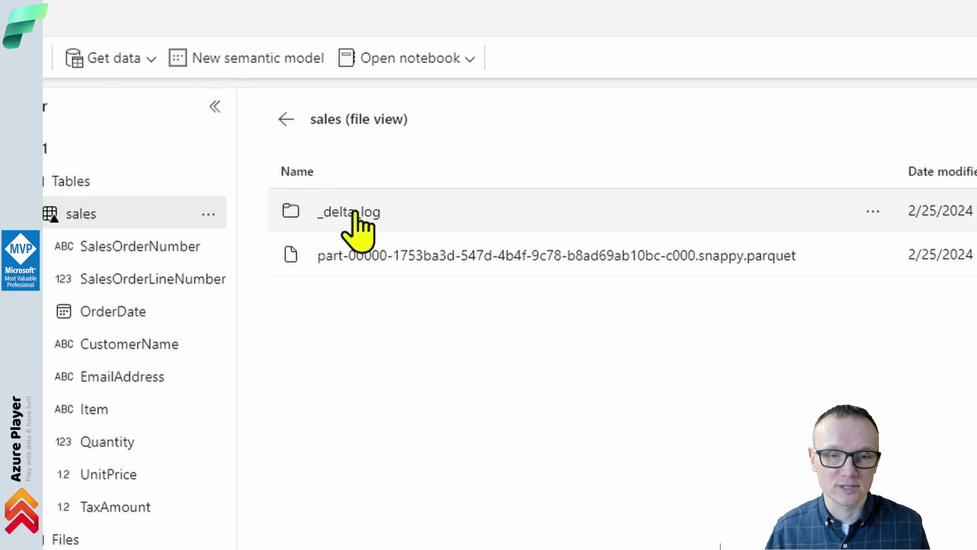
pyautogui.click(355, 212)
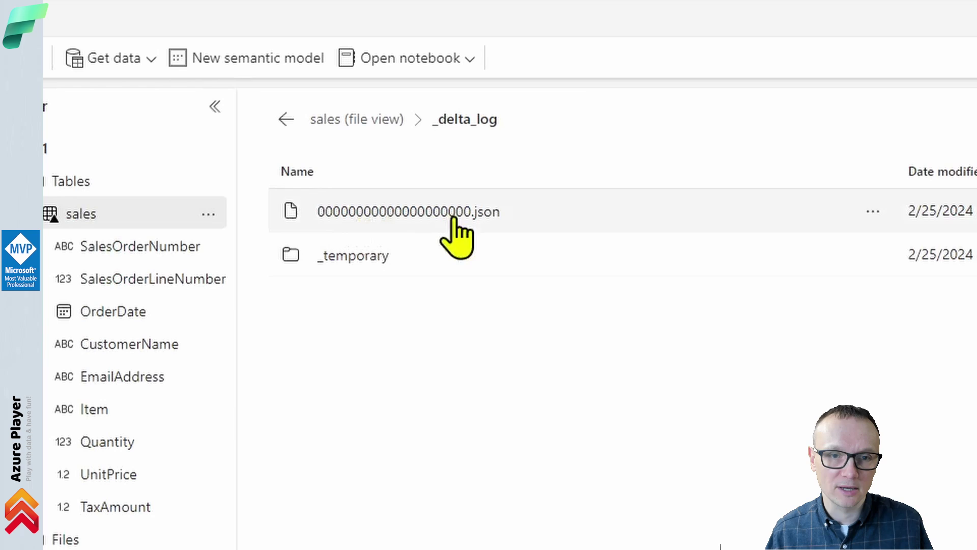
pyautogui.click(362, 120)
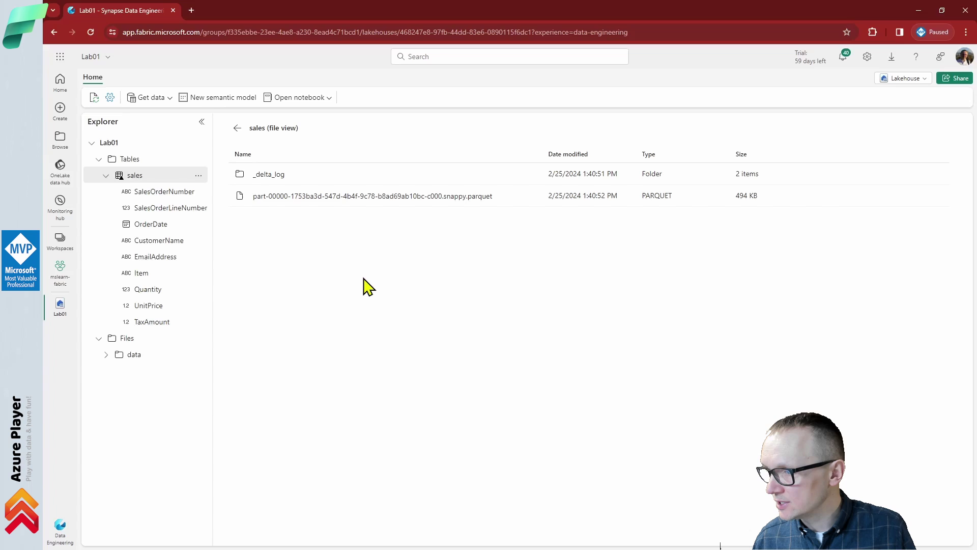
# Switch Lab01 to SQL analytics endpoint and preview the sales table's 1000 rows across 9 columns.
pyautogui.click(922, 79)
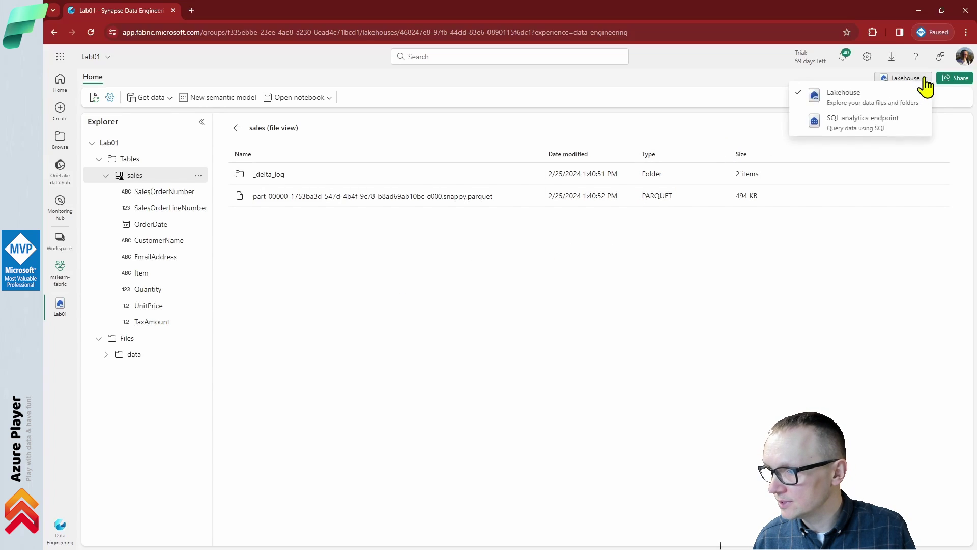
pyautogui.click(886, 135)
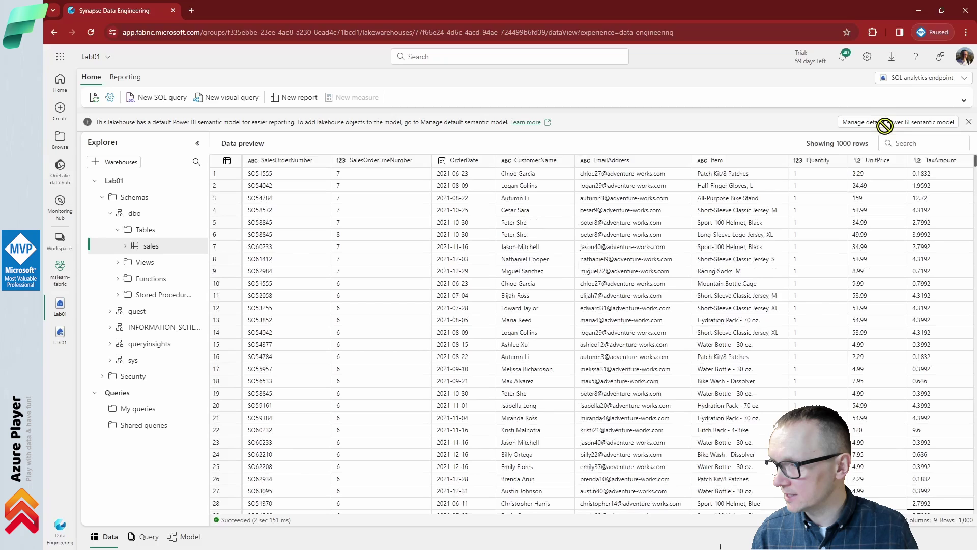
pyautogui.click(453, 209)
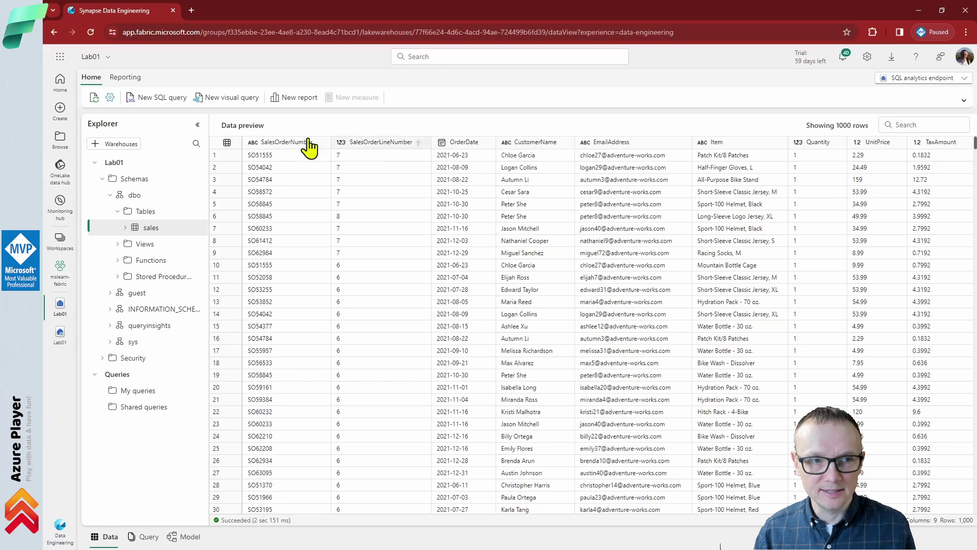
# Start a new SQL query with a SELECT line and FROM sales.
pyautogui.click(162, 98)
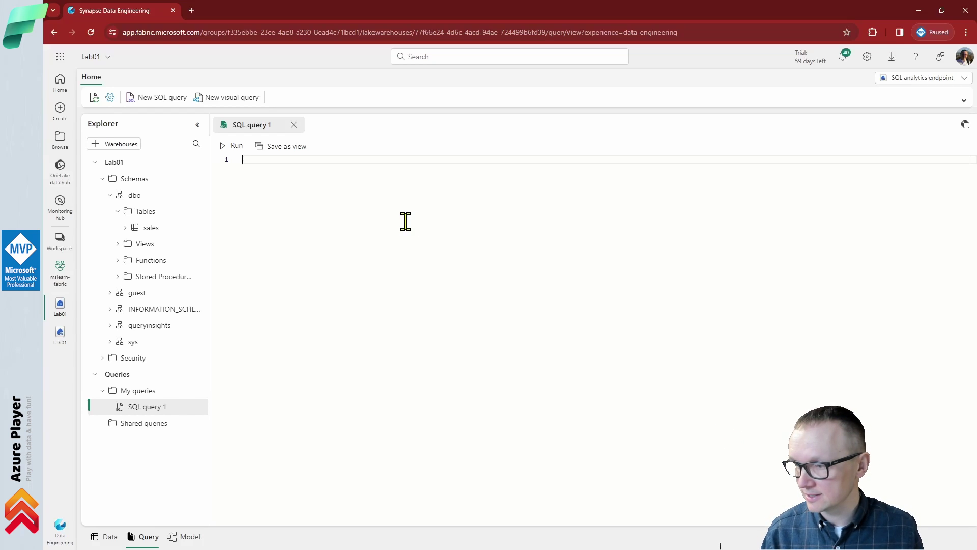
pyautogui.write('SELECT')
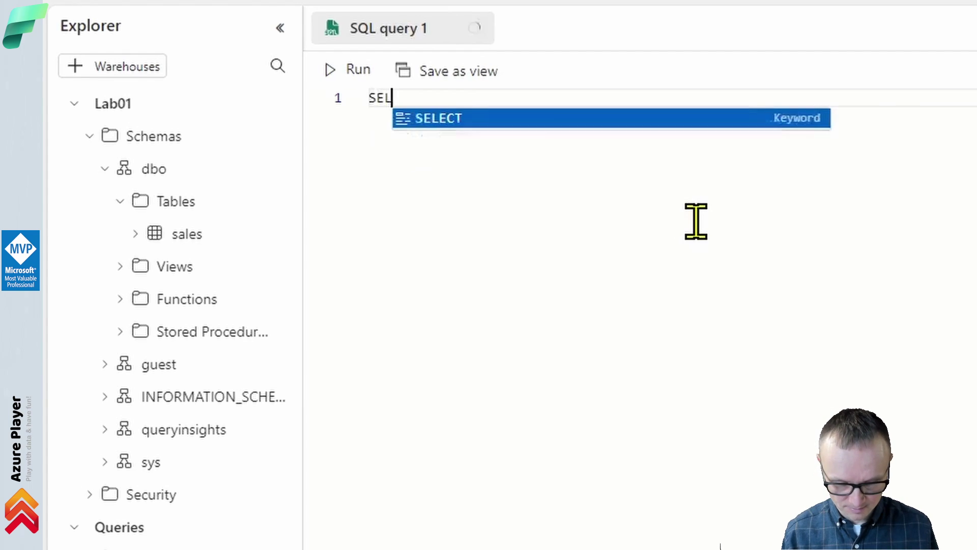
pyautogui.press('Return')
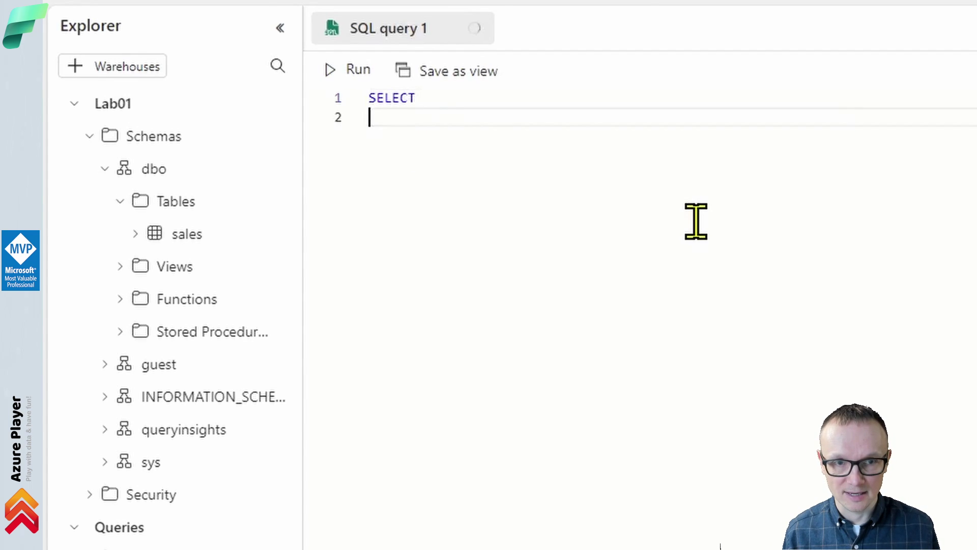
pyautogui.write('FROM sale')
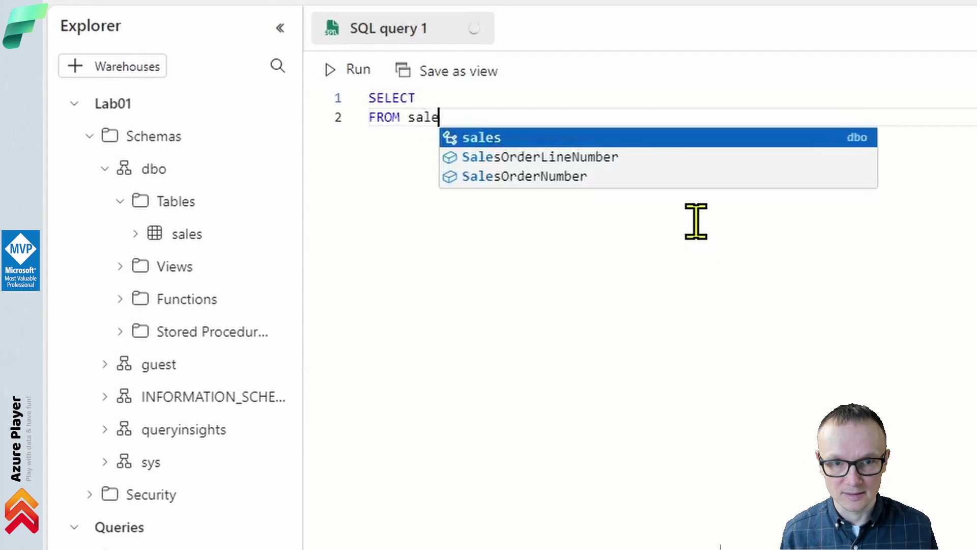
pyautogui.press('Escape')
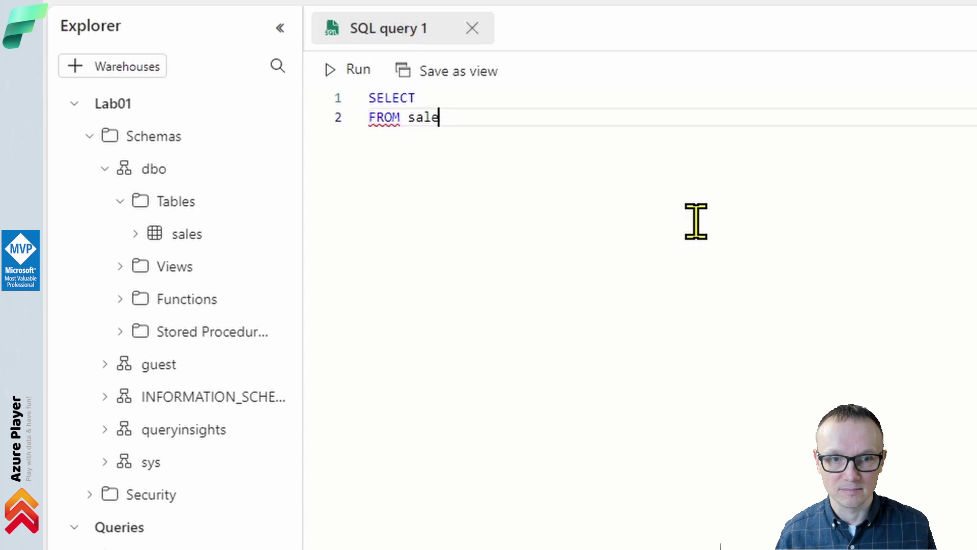
pyautogui.write('s')
pyautogui.press('Return')
pyautogui.press('Return')
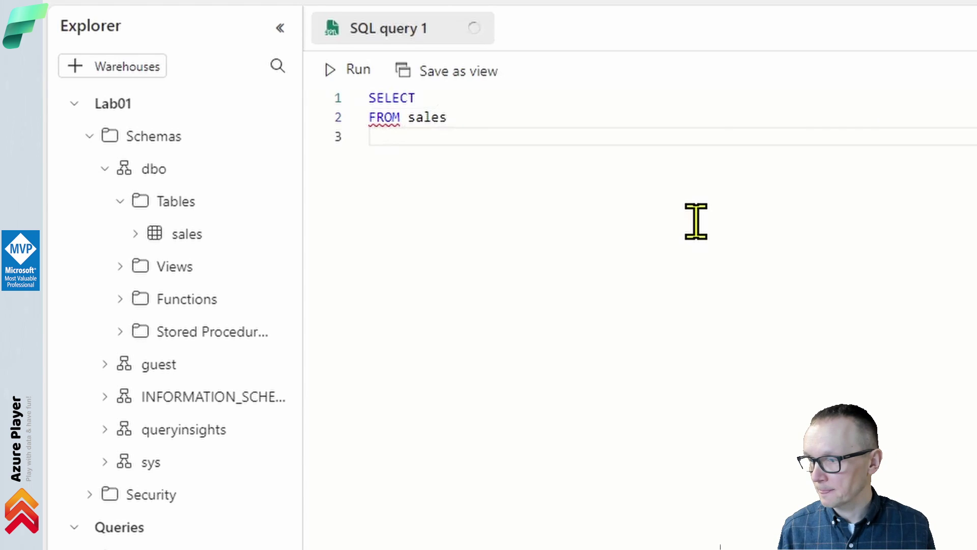
# Complete the select list as Item, SUM(Quality * UnitPrice) as Revenue.
pyautogui.press('Up')
pyautogui.press('Up')
pyautogui.press('End')
pyautogui.write('I')
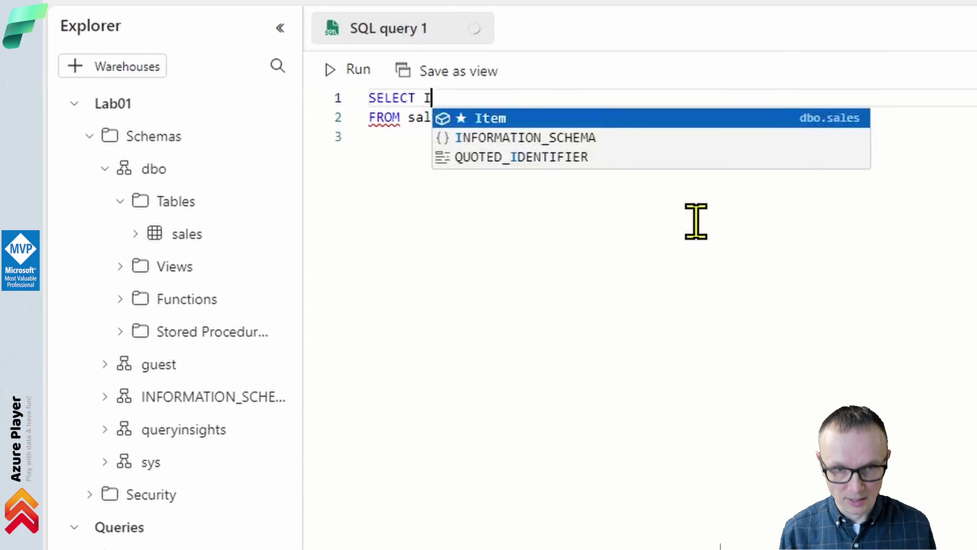
pyautogui.write('tem, ')
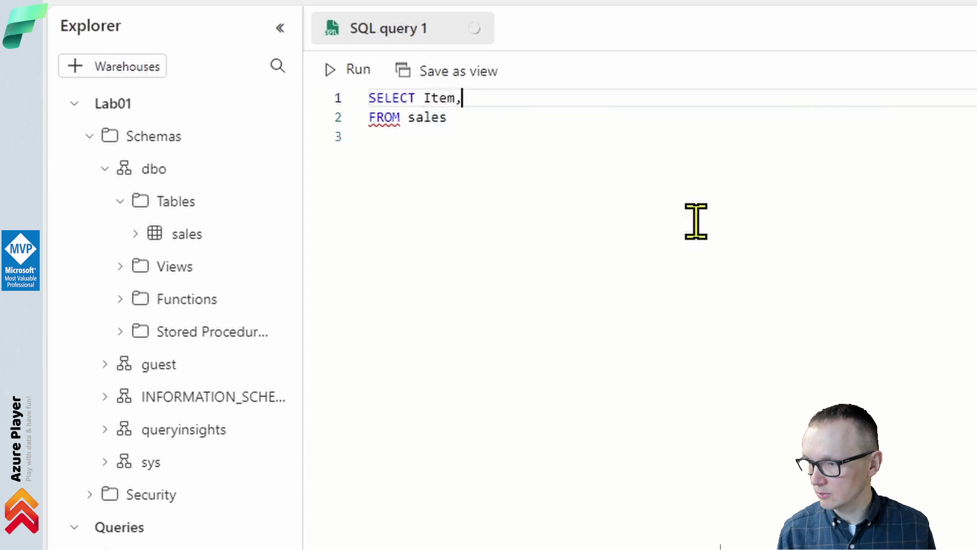
pyautogui.write('SUM(')
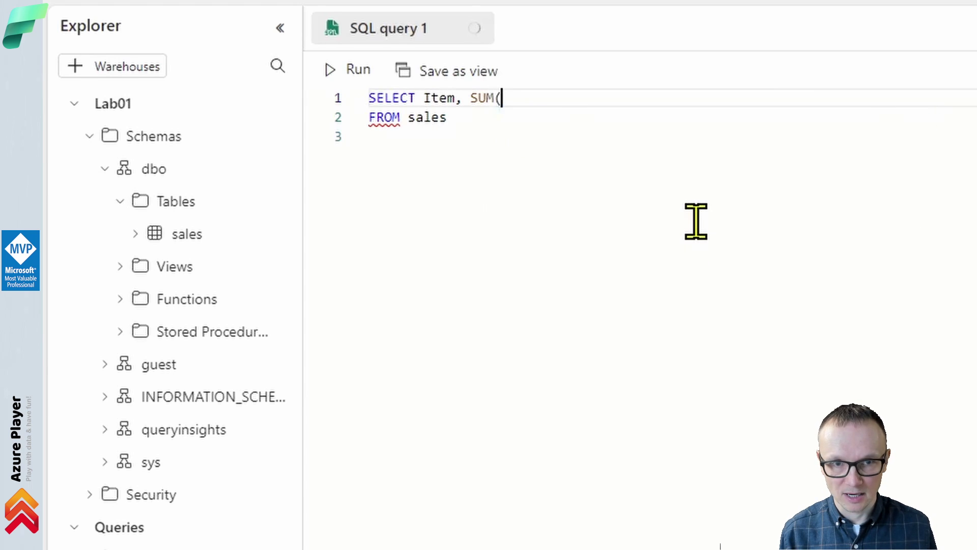
pyautogui.write('Quality*')
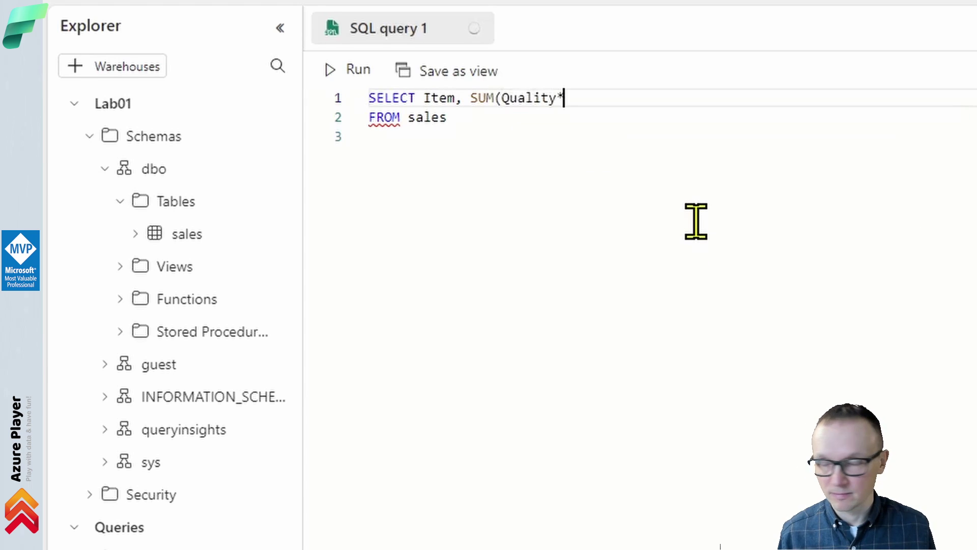
pyautogui.press('BackSpace')
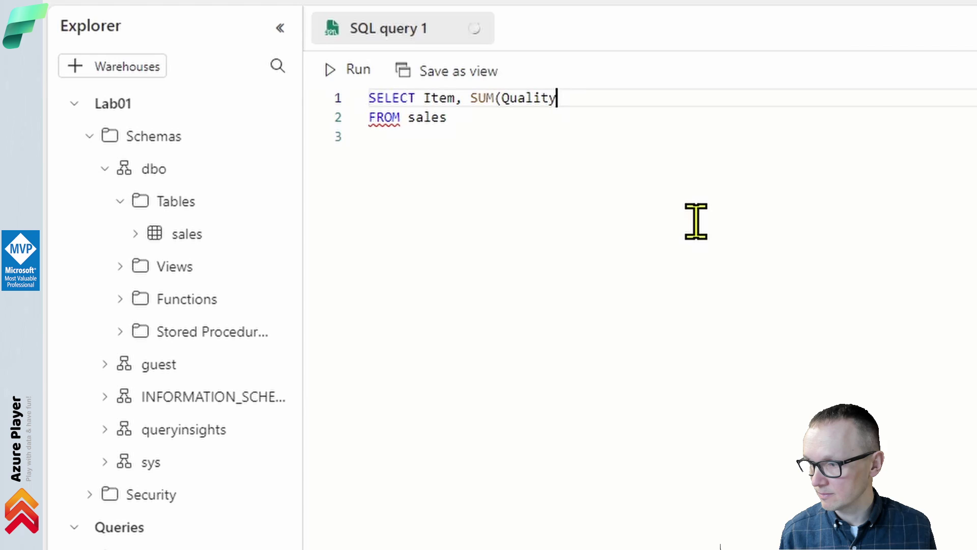
pyautogui.write('* Unit')
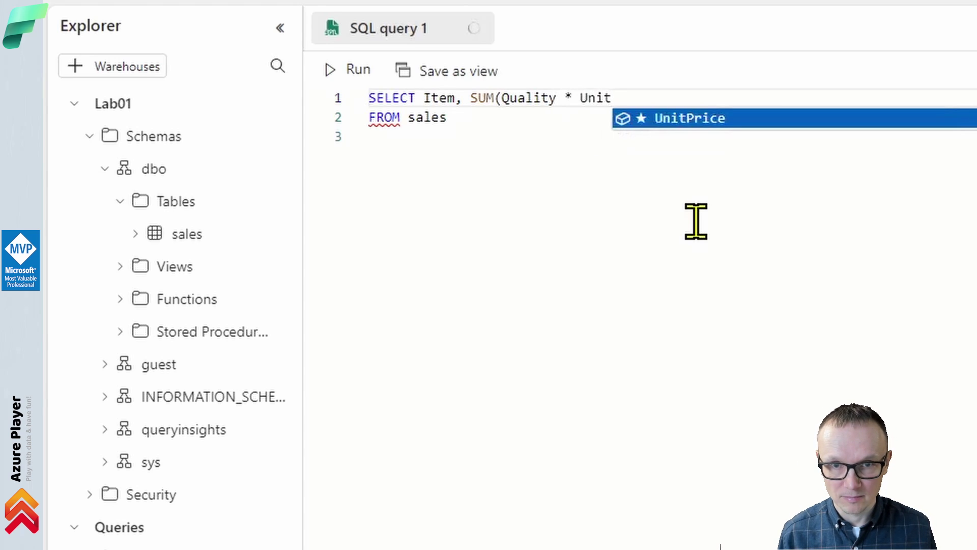
pyautogui.write('Price) as Re')
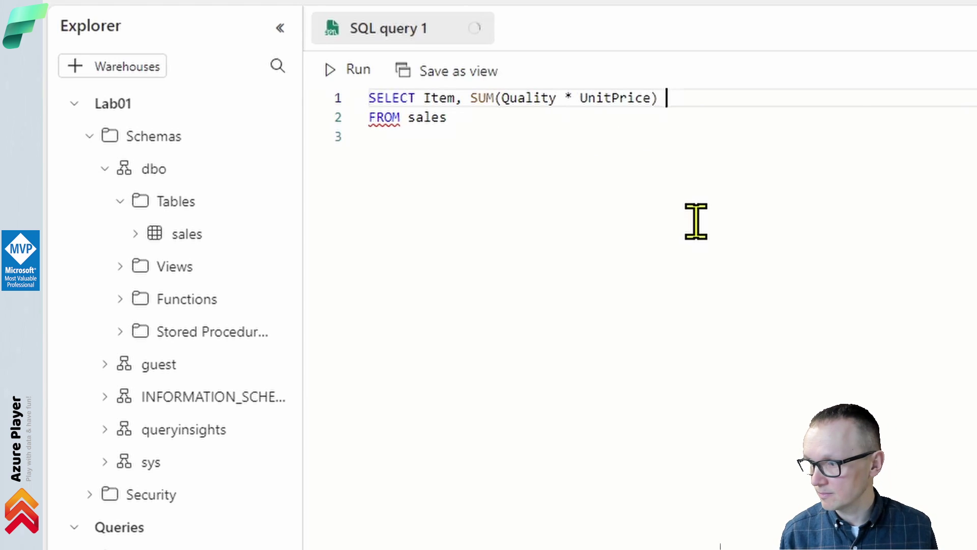
pyautogui.write('venue')
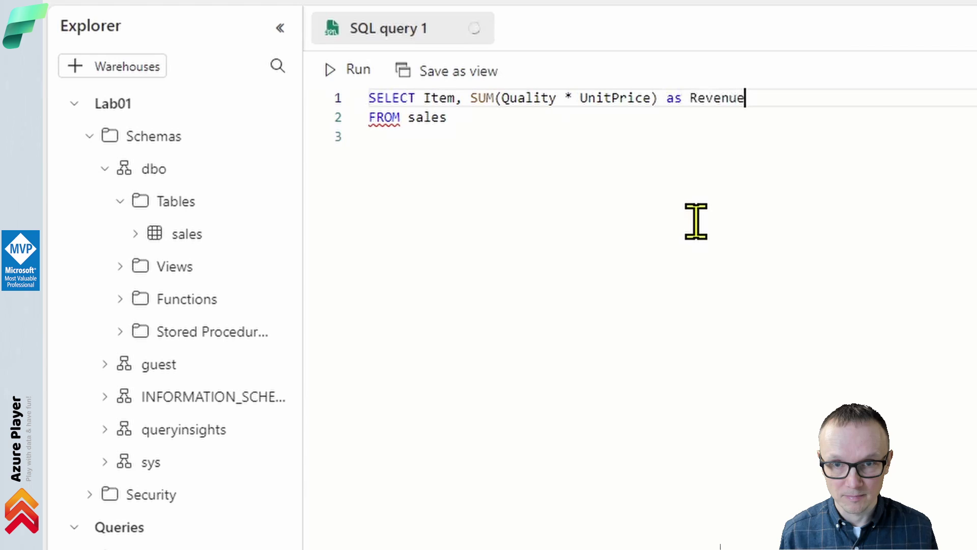
pyautogui.press('Down')
pyautogui.press('Down')
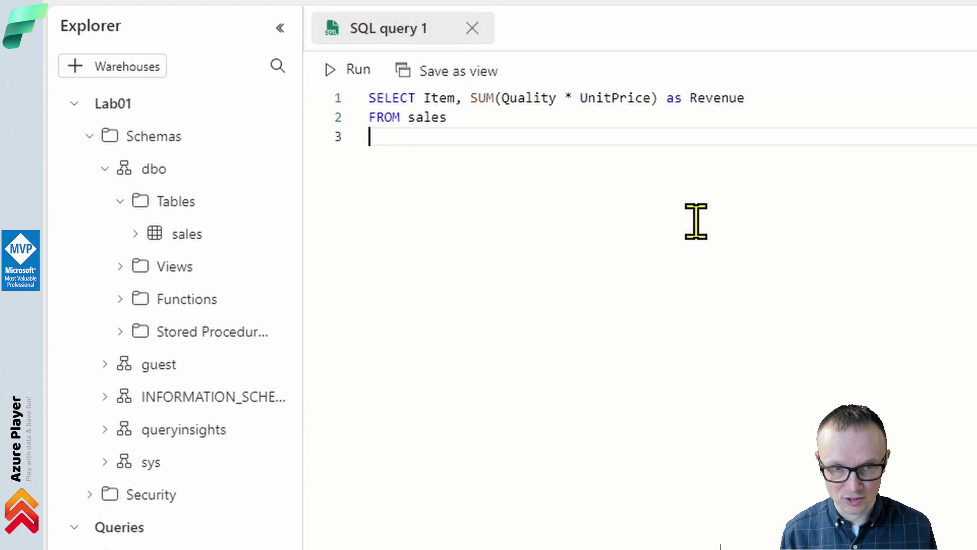
# Add GROUP BY Item and ORDER BY Revenue DESC; to finish the query.
pyautogui.write('GROUP ')
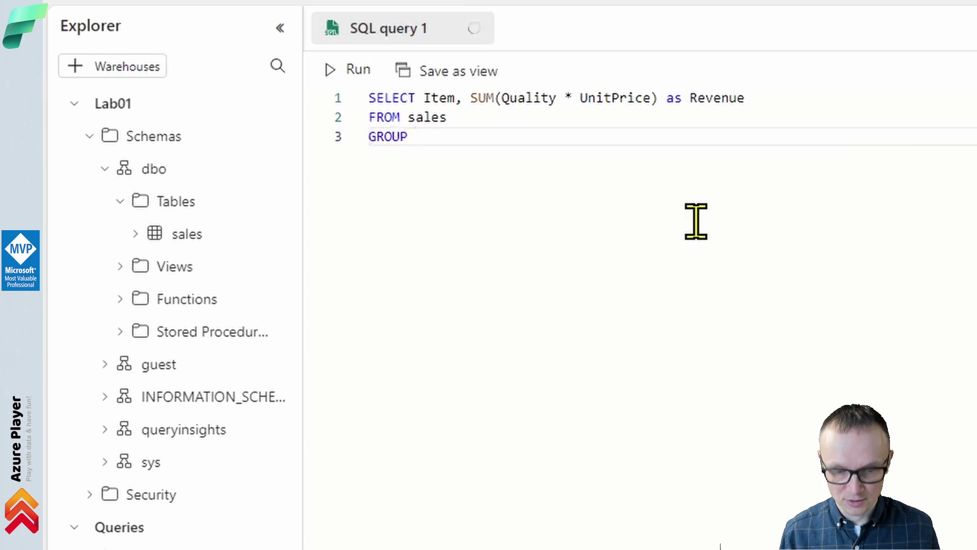
pyautogui.write('BY ')
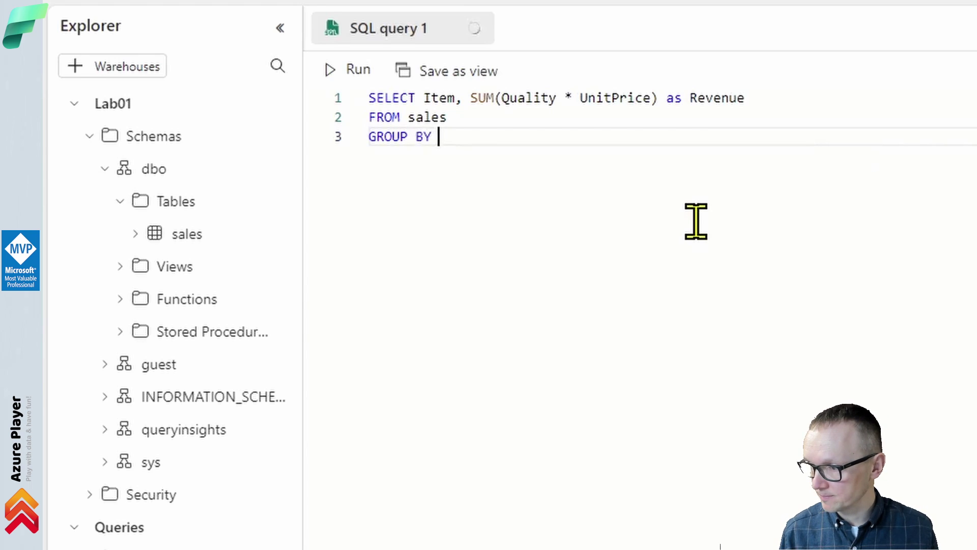
pyautogui.write('Item')
pyautogui.press('Return')
pyautogui.press('Return')
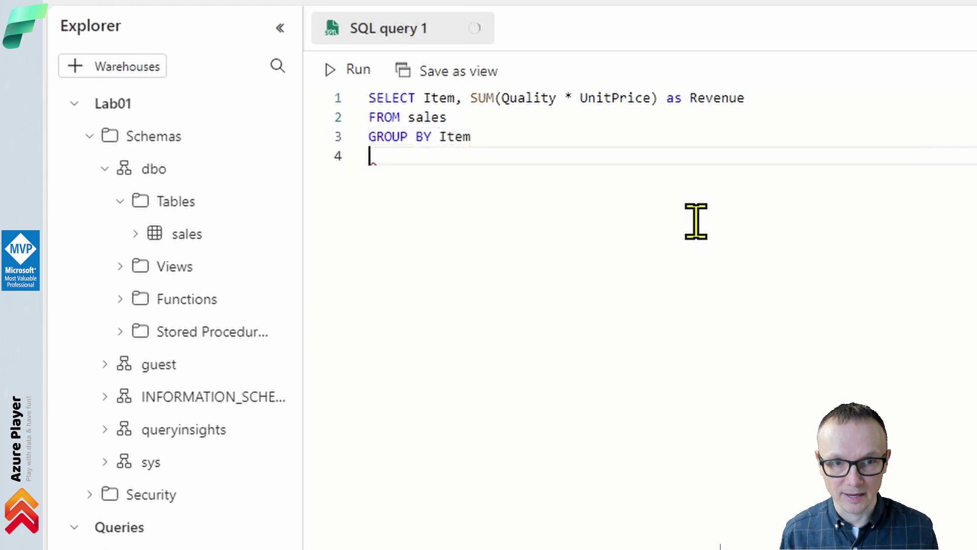
pyautogui.write('ORDER BY ')
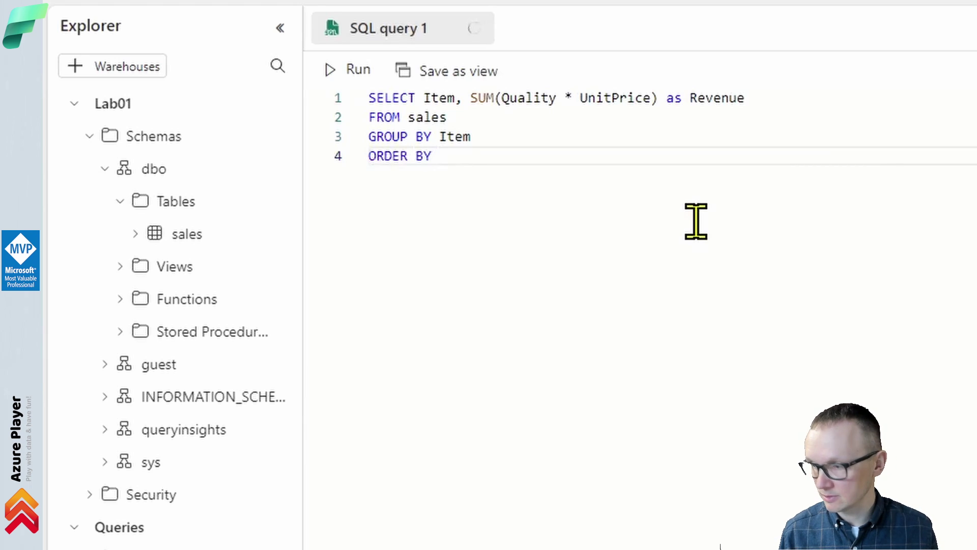
pyautogui.write('Re')
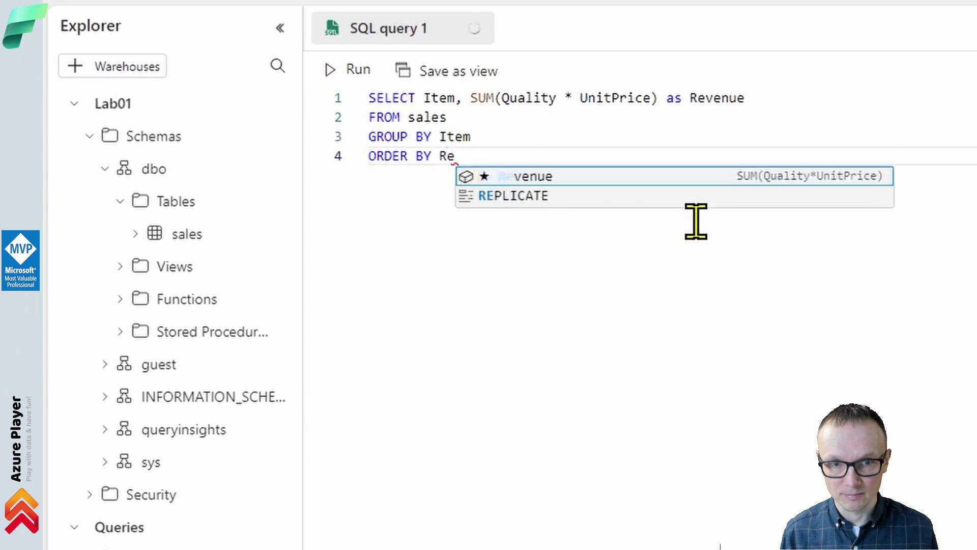
pyautogui.press('Return')
pyautogui.write('D')
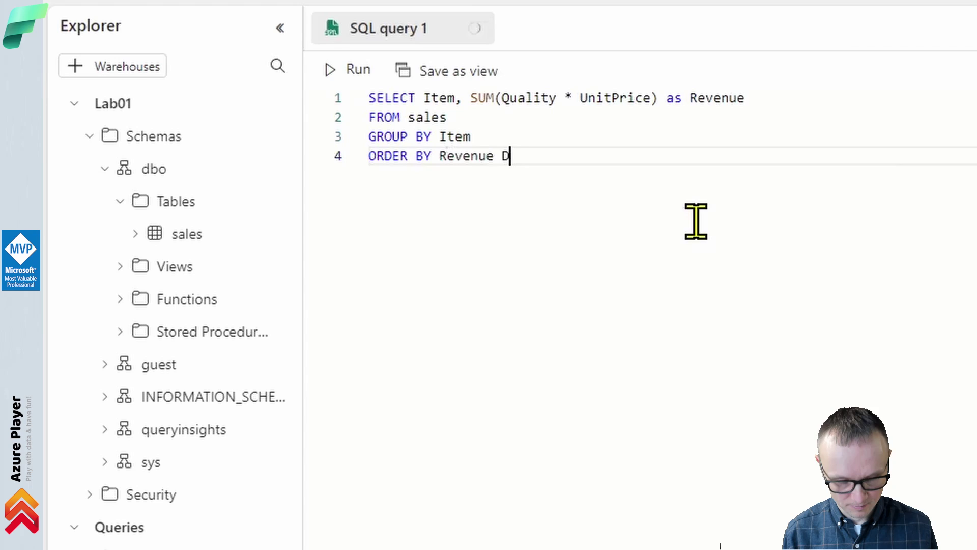
pyautogui.write('ESC')
pyautogui.press('Return')
pyautogui.write(';')
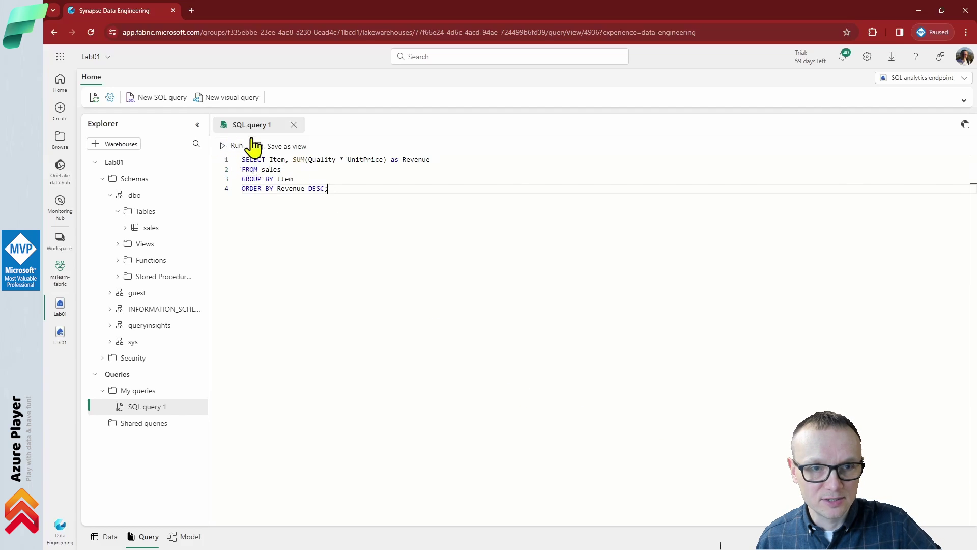
# Run the query, hit the invalid Quality column error, and check the sales table's columns.
pyautogui.click(233, 146)
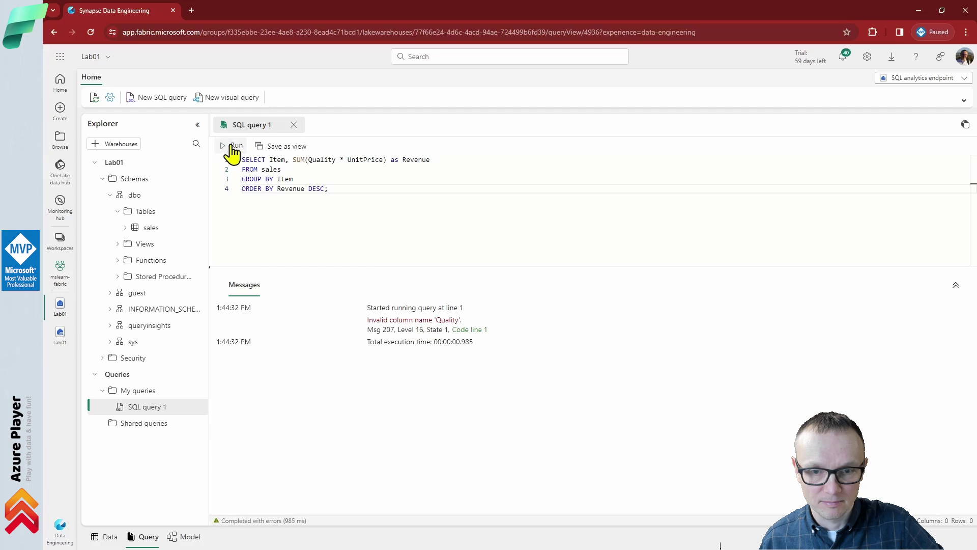
pyautogui.click(324, 160)
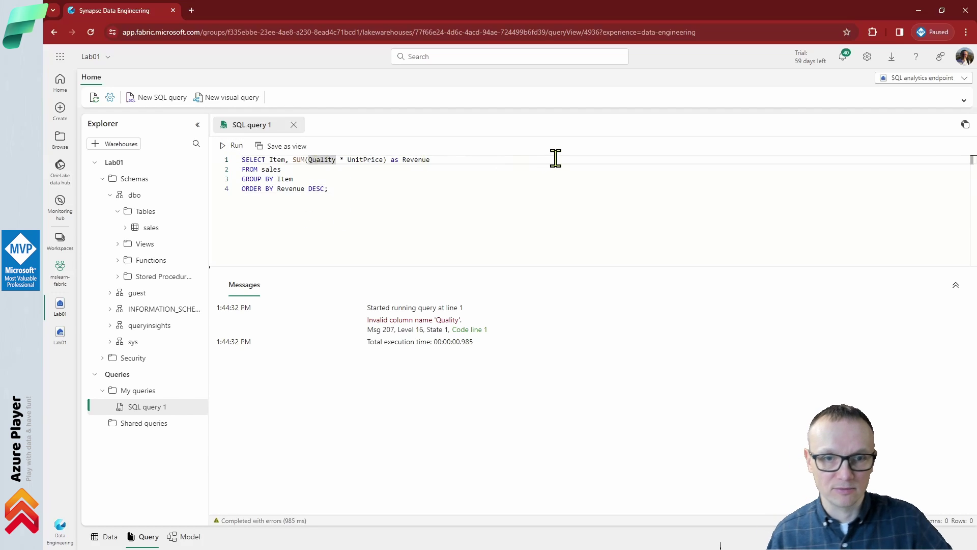
pyautogui.click(126, 227)
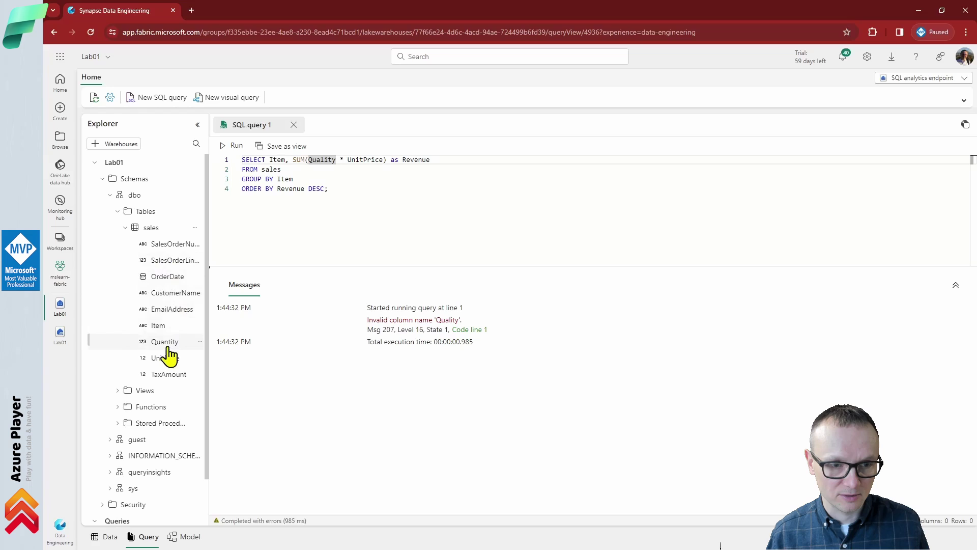
pyautogui.click(324, 169)
# Correct the misspelled Quality column name to Quantity.
pyautogui.doubleClick(322, 161)
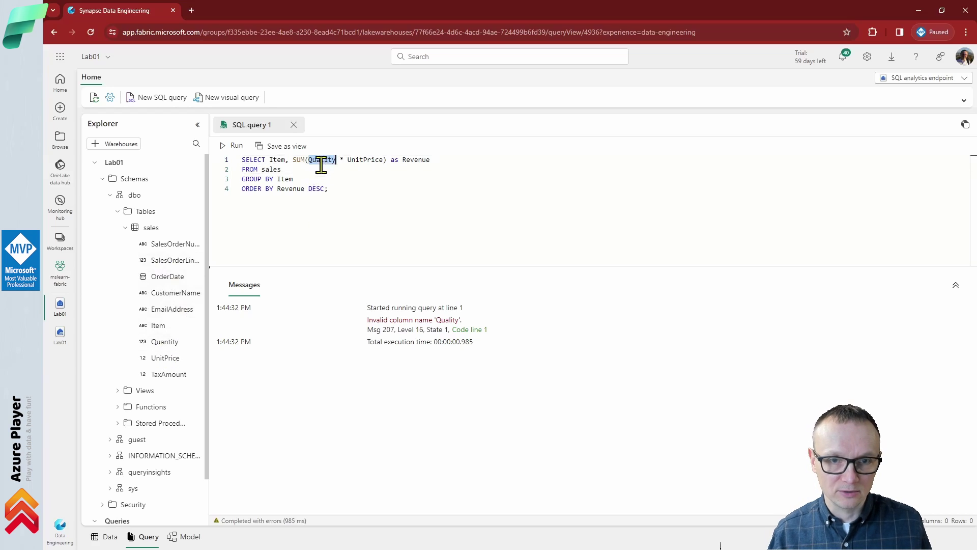
pyautogui.write('Ua')
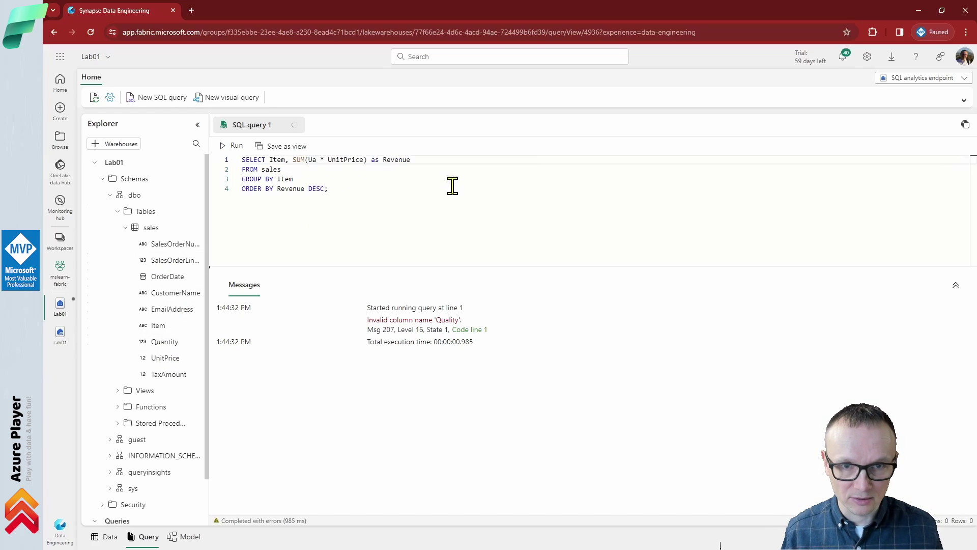
pyautogui.press('BackSpace')
pyautogui.press('BackSpace')
pyautogui.write('Qua ')
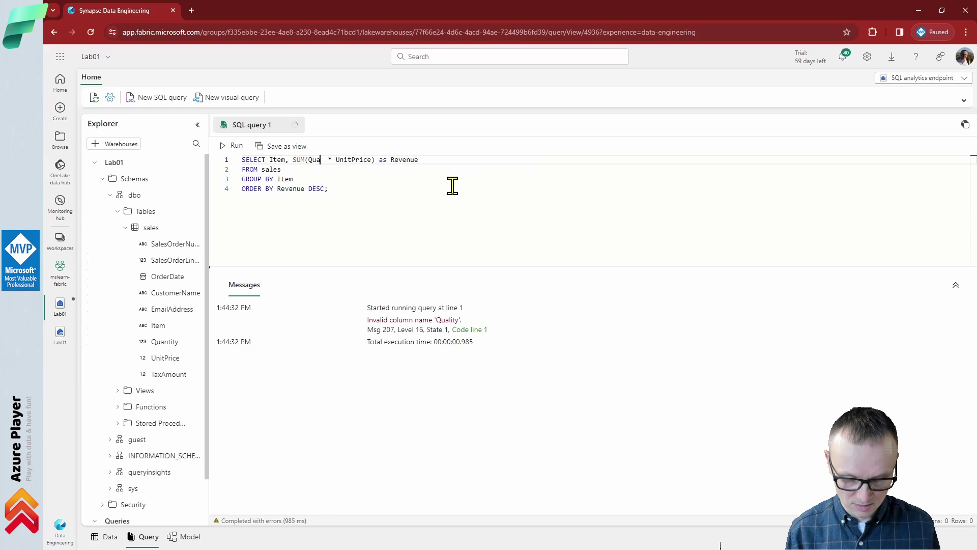
pyautogui.write('n')
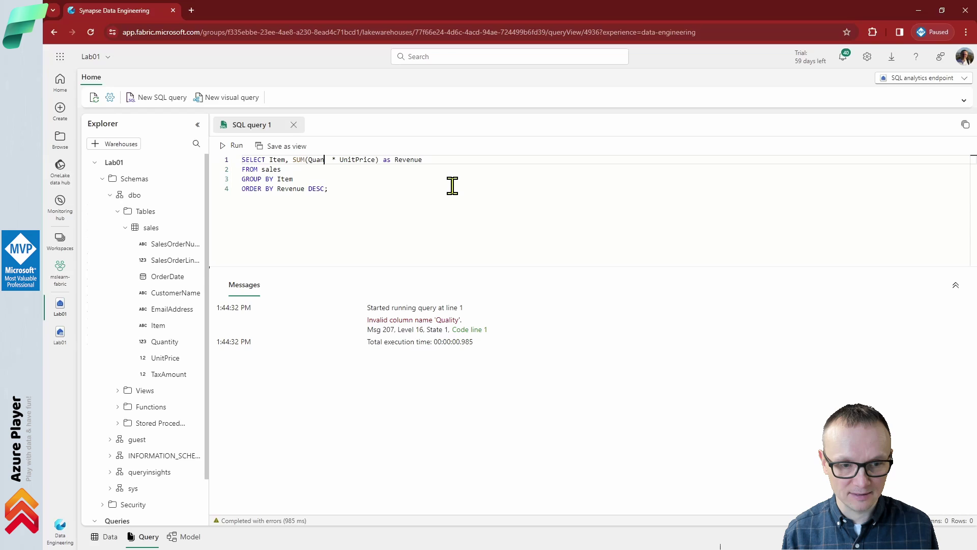
pyautogui.write('tity')
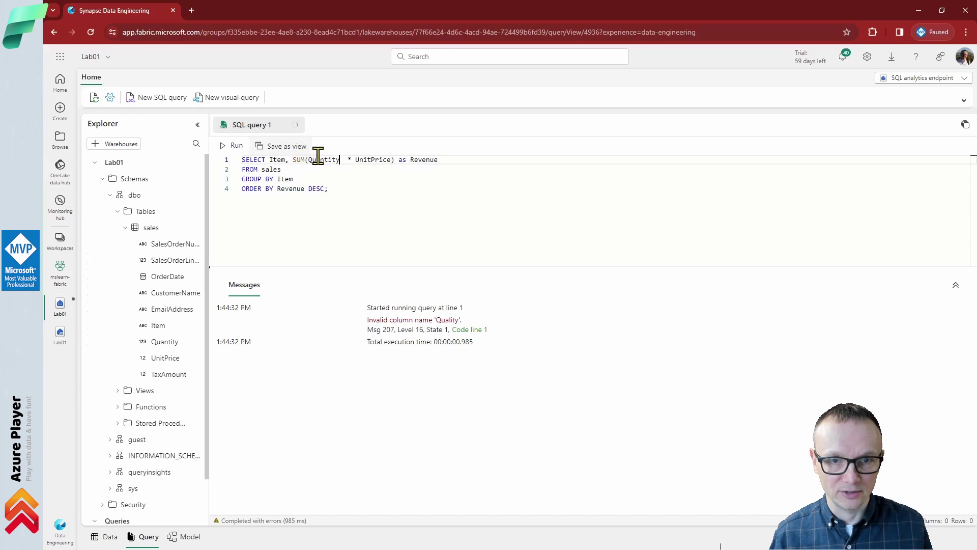
pyautogui.press('Down')
pyautogui.press('Down')
# Rerun the query, returning 130 rows led by Road-150 Red, 48 at 1205876.99.
pyautogui.click(231, 147)
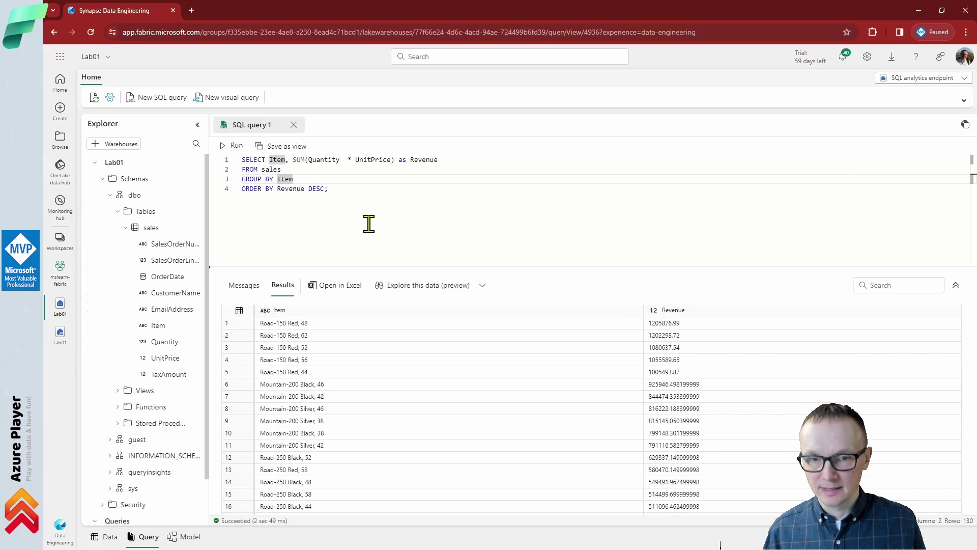
pyautogui.click(272, 507)
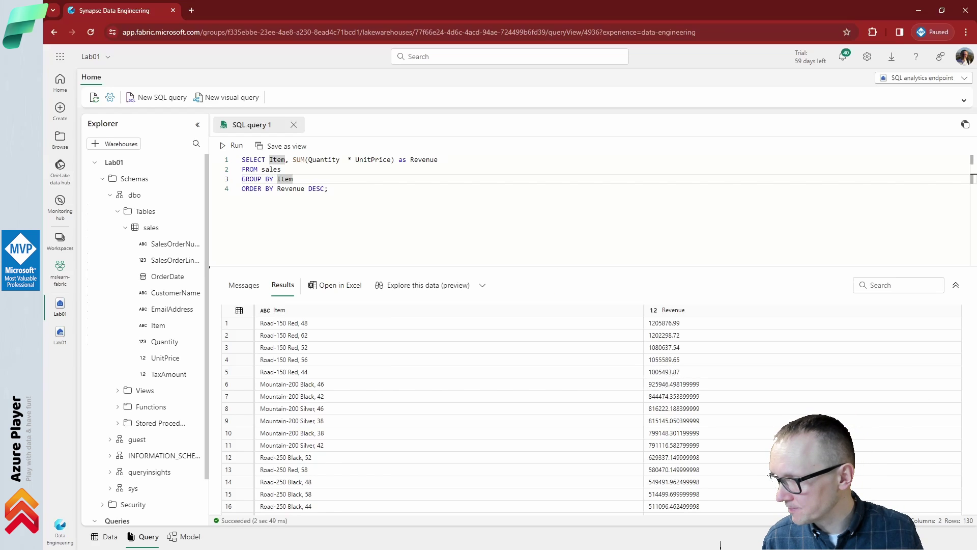
pyautogui.click(367, 192)
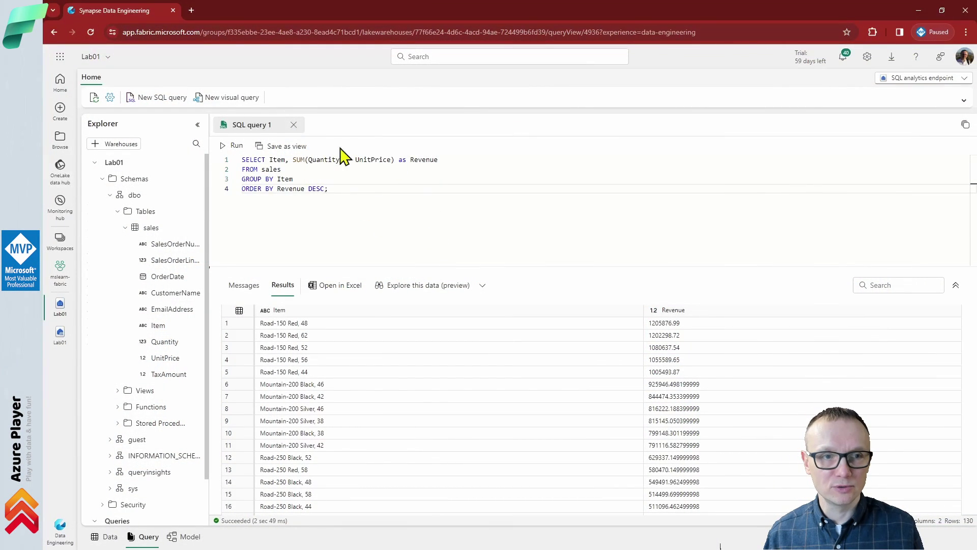
# Create Visual query 1 and drag the sales table onto its canvas to preview its rows.
pyautogui.click(232, 98)
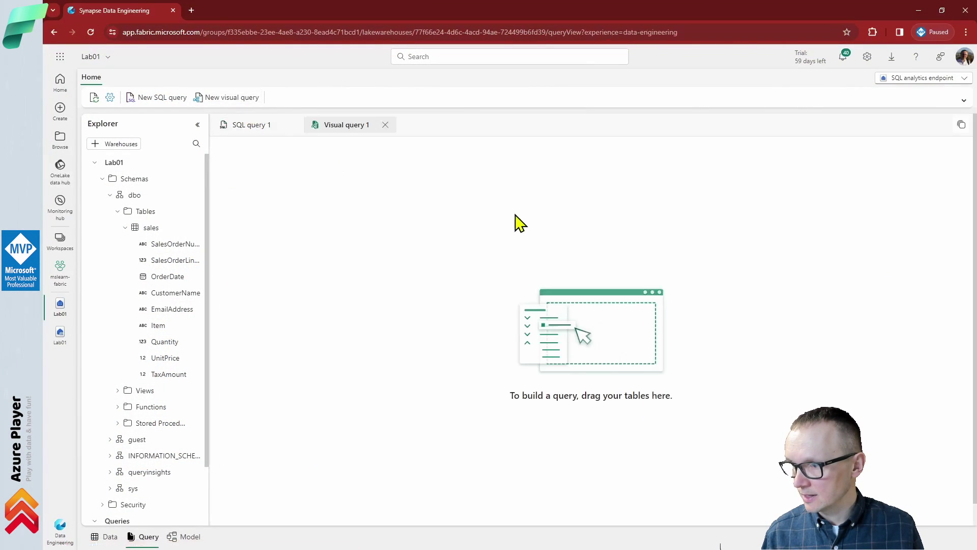
pyautogui.click(127, 228)
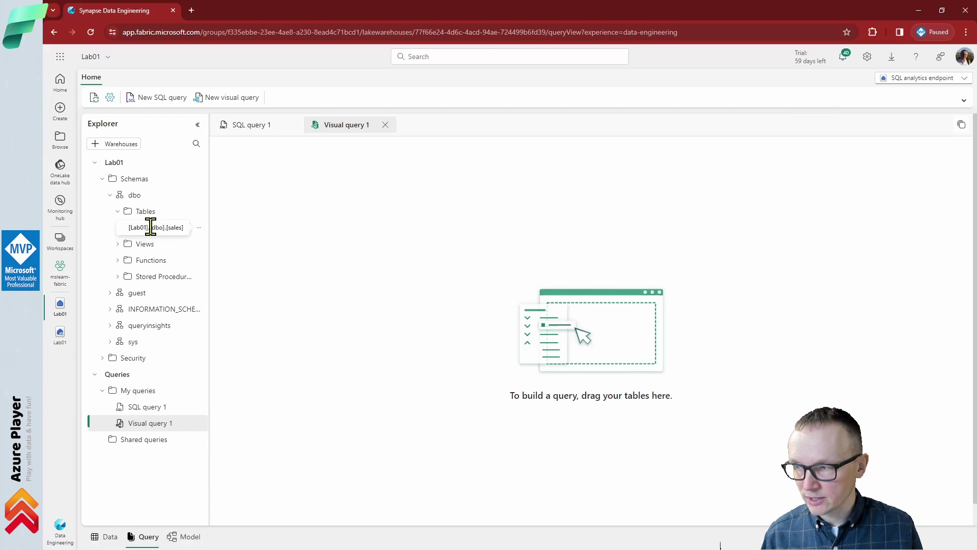
pyautogui.moveTo(150, 227); pyautogui.dragTo(387, 252)
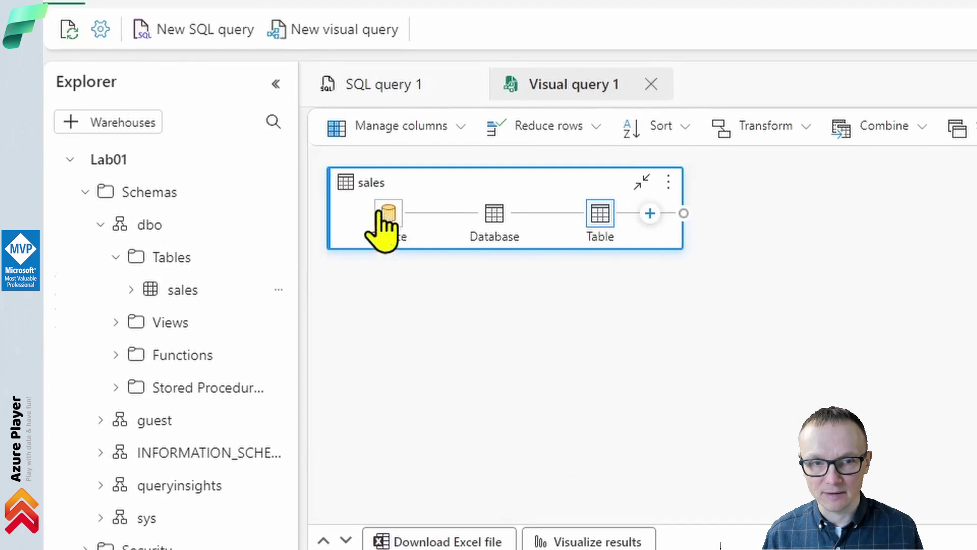
pyautogui.moveTo(628, 209)
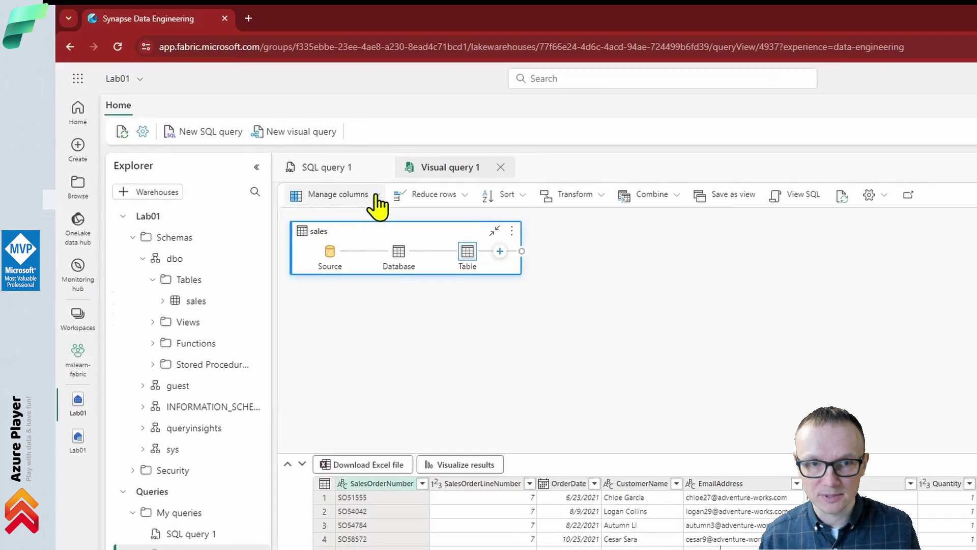
# Use Choose columns to keep only SalesOrderNumber and SalesOrderLineNumber.
pyautogui.click(376, 195)
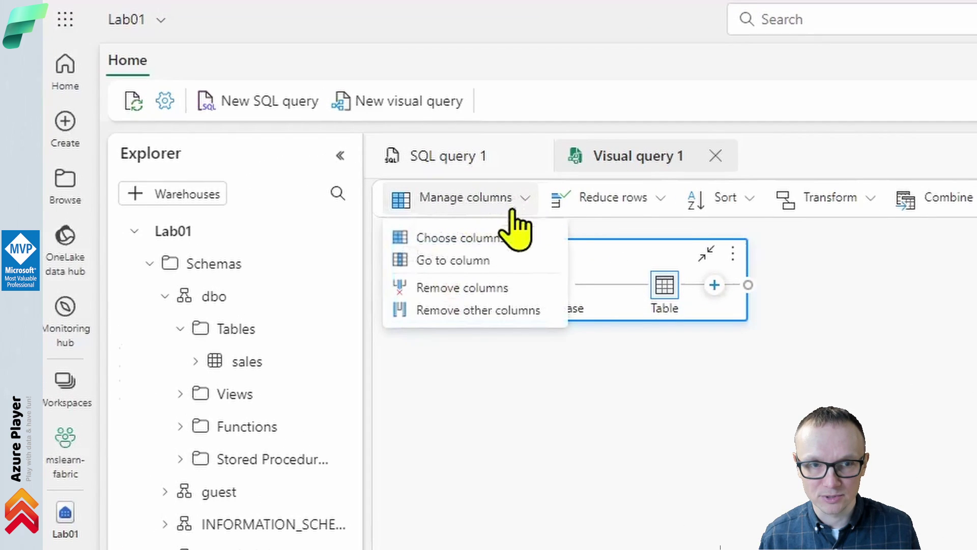
pyautogui.click(464, 238)
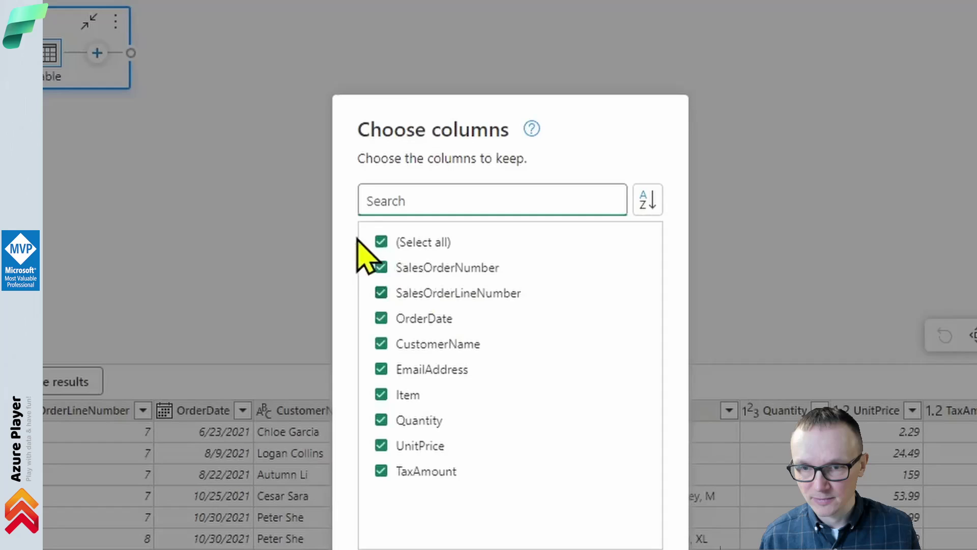
pyautogui.click(380, 242)
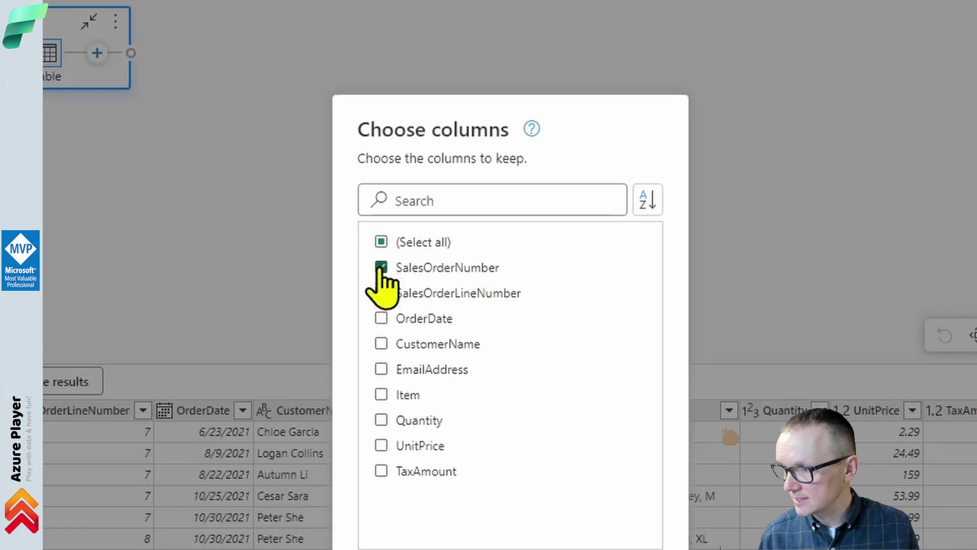
pyautogui.click(381, 293)
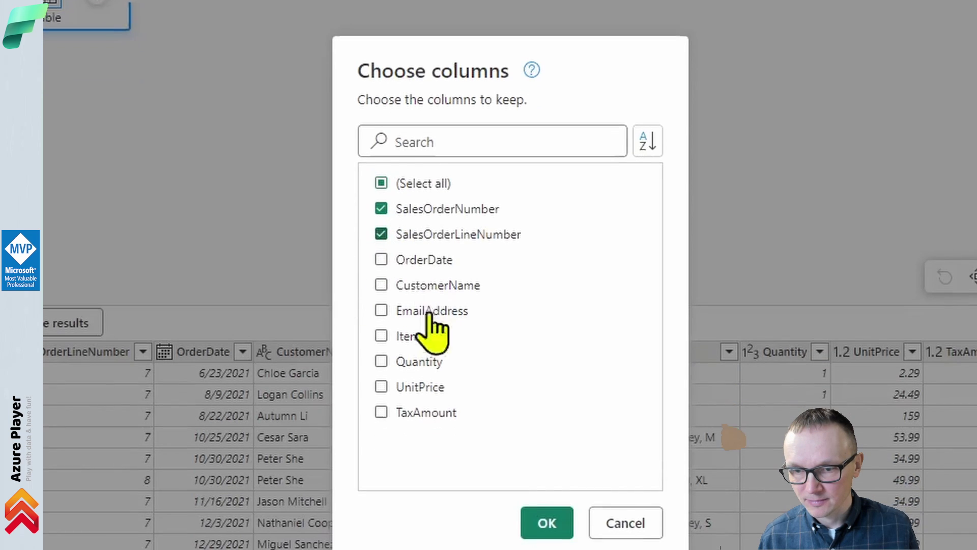
pyautogui.click(546, 522)
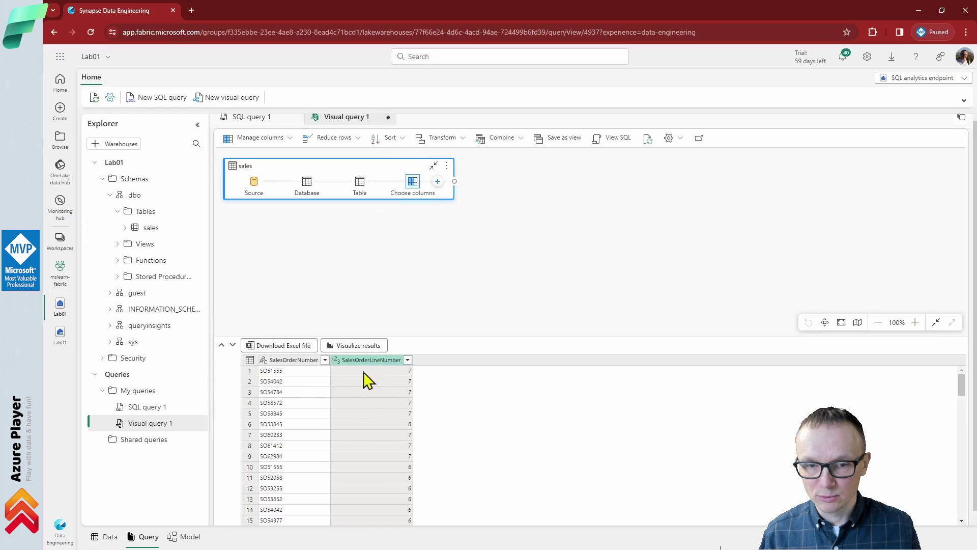
pyautogui.moveTo(412, 189)
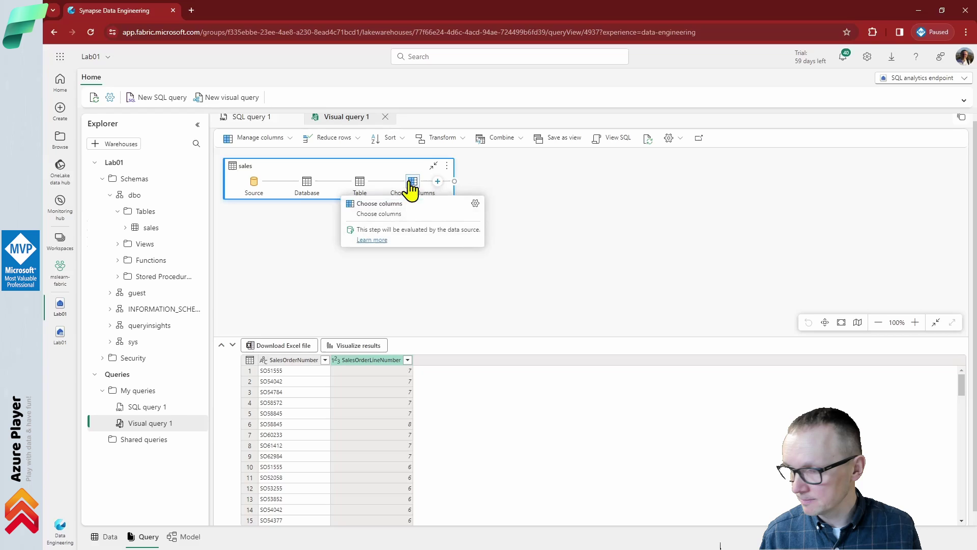
# Add a Group by on SalesOrderNumber with LineItems as Count distinct values of SalesOrderLineNumber.
pyautogui.click(463, 144)
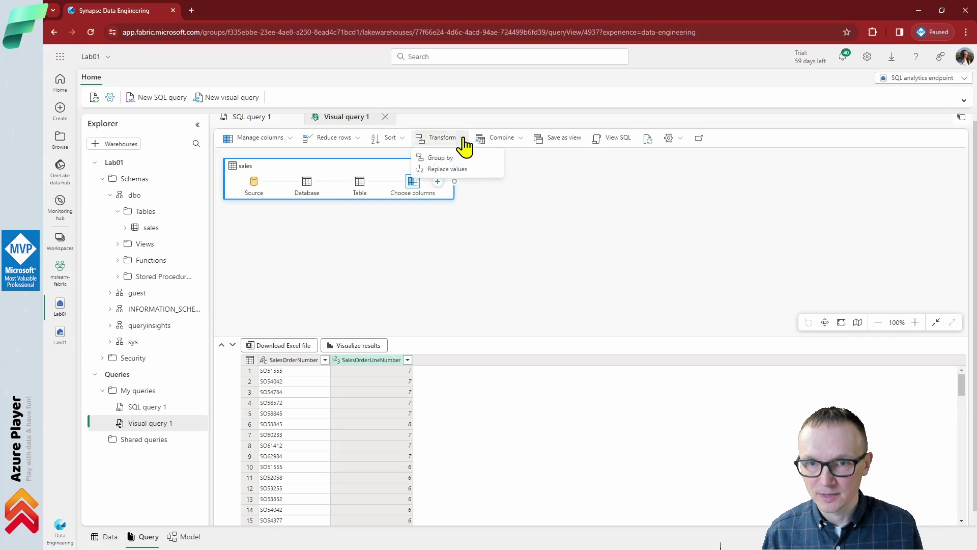
pyautogui.click(438, 159)
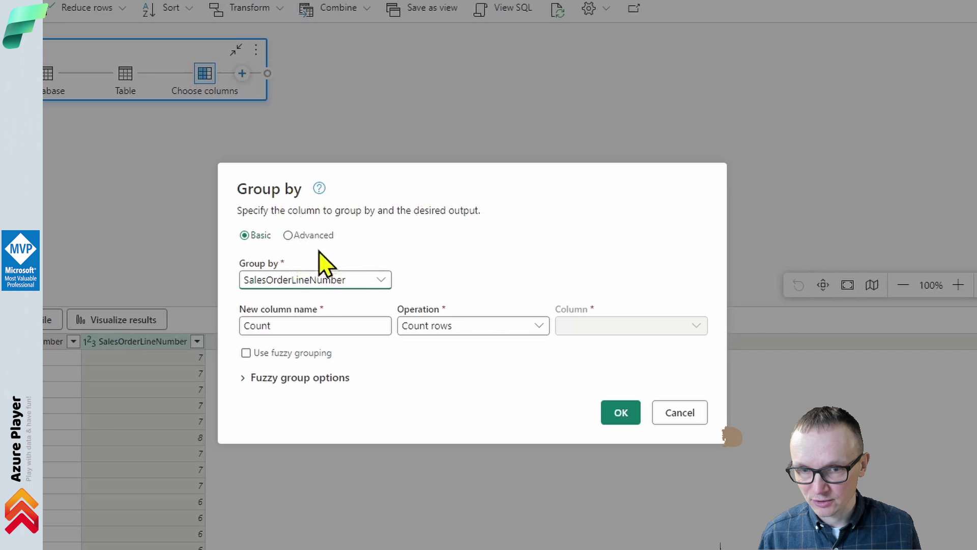
pyautogui.click(340, 280)
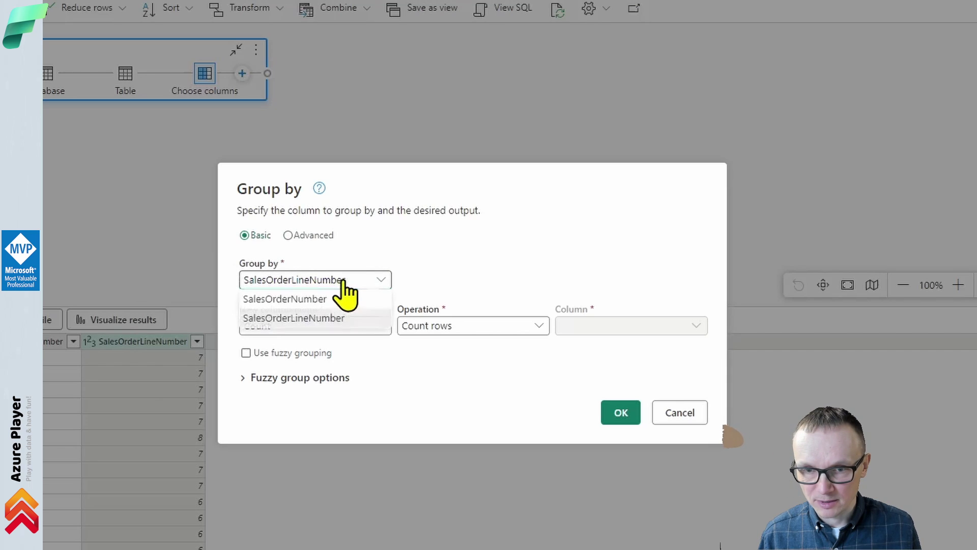
pyautogui.click(349, 299)
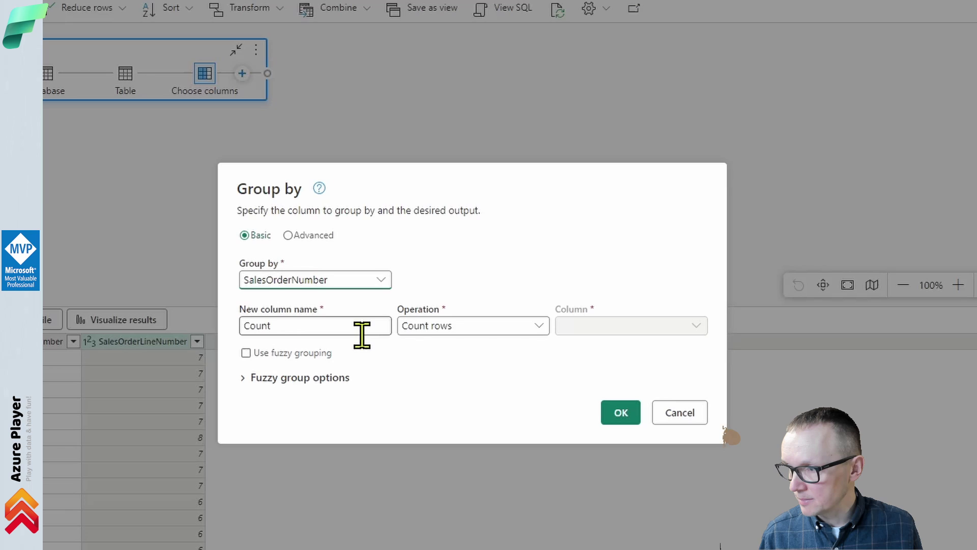
pyautogui.doubleClick(332, 325)
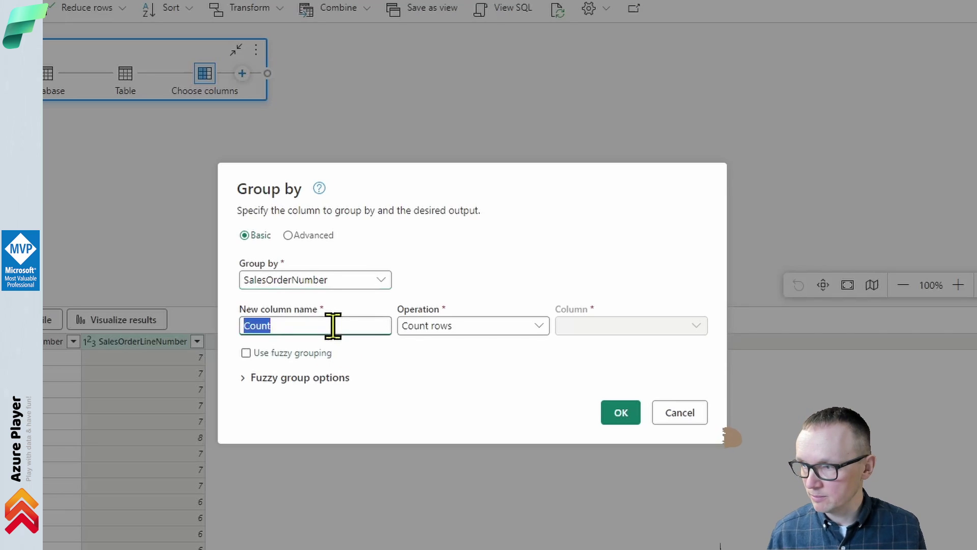
pyautogui.write('LineItems')
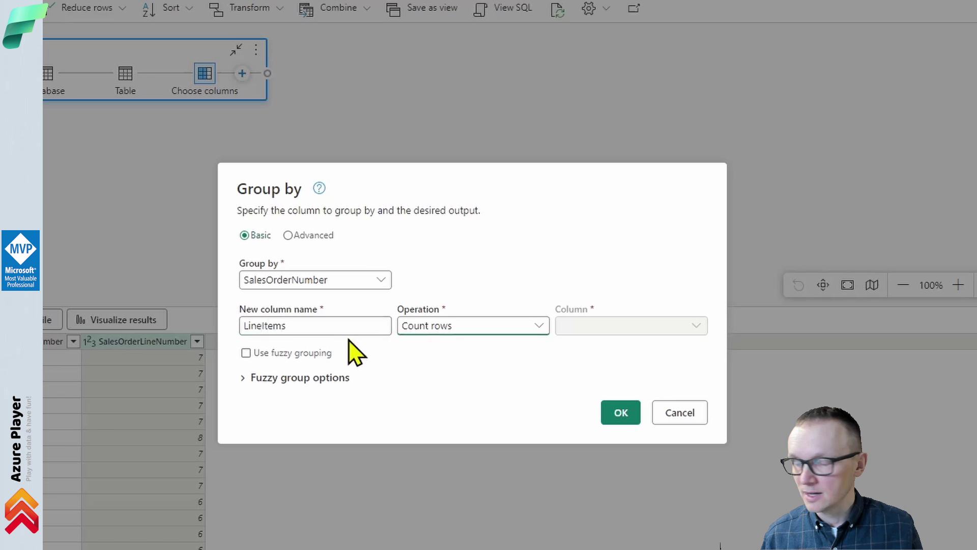
pyautogui.click(539, 328)
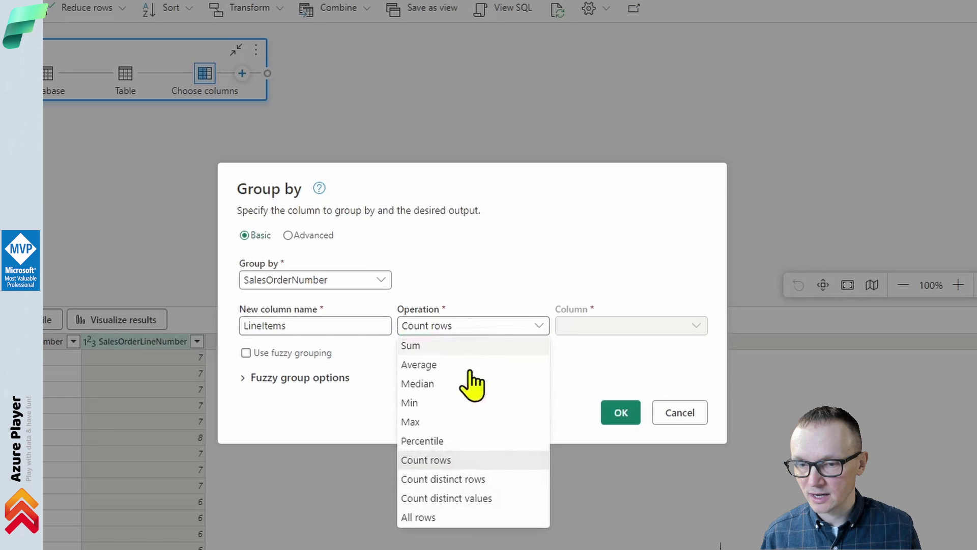
pyautogui.click(496, 499)
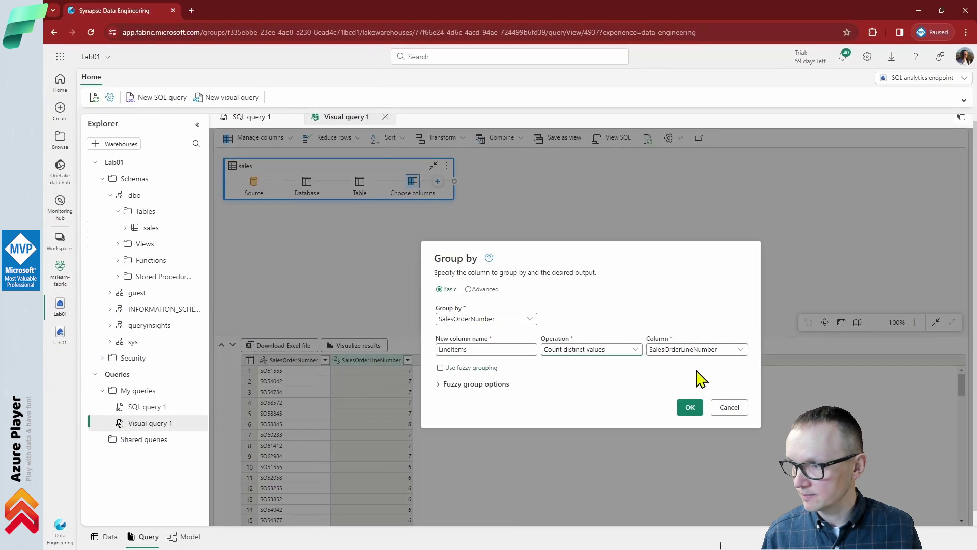
pyautogui.click(690, 408)
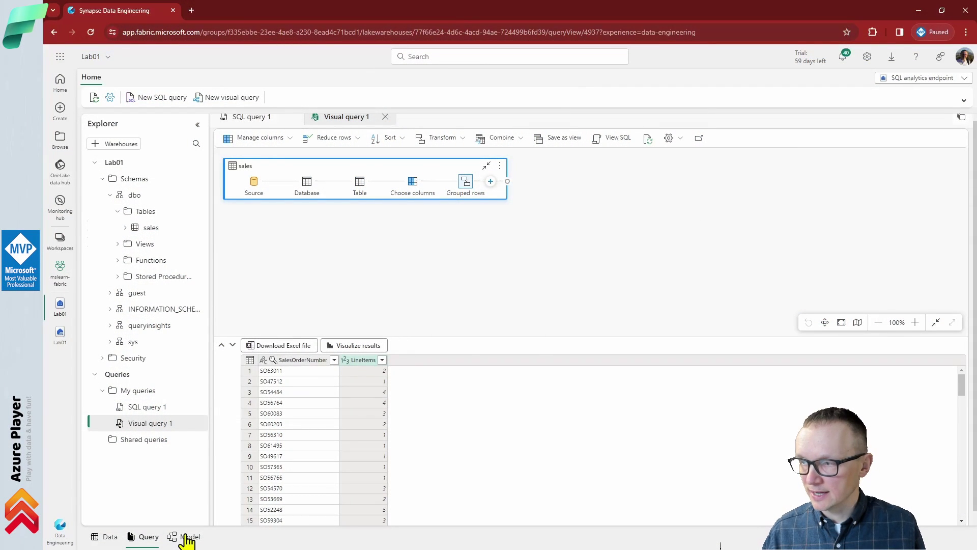
# From Model view, create a new report using all the available Lab01 tables.
pyautogui.click(188, 537)
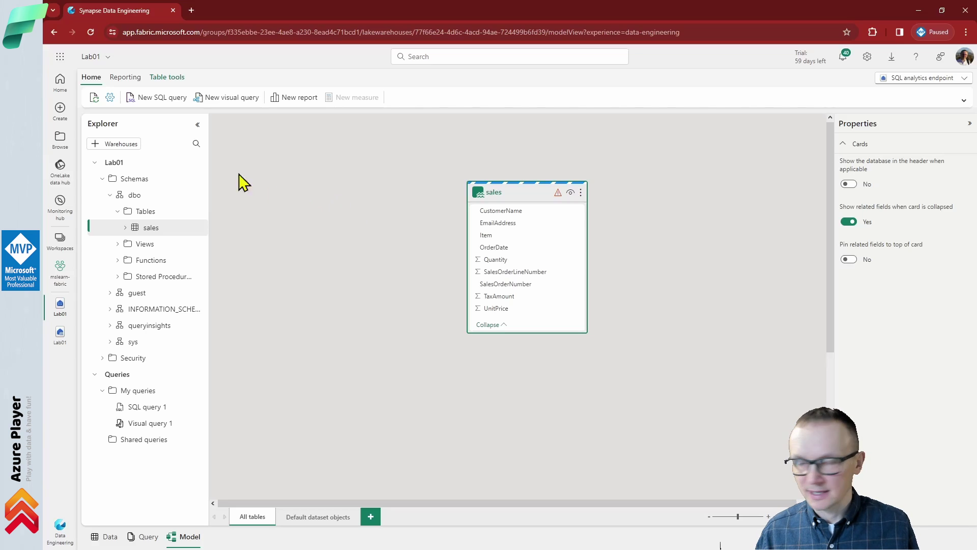
pyautogui.click(125, 77)
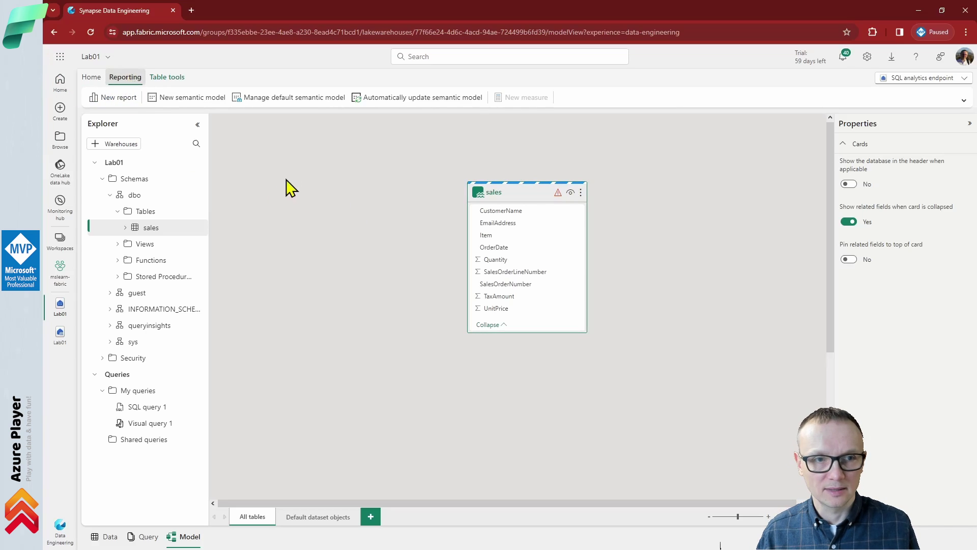
pyautogui.click(115, 100)
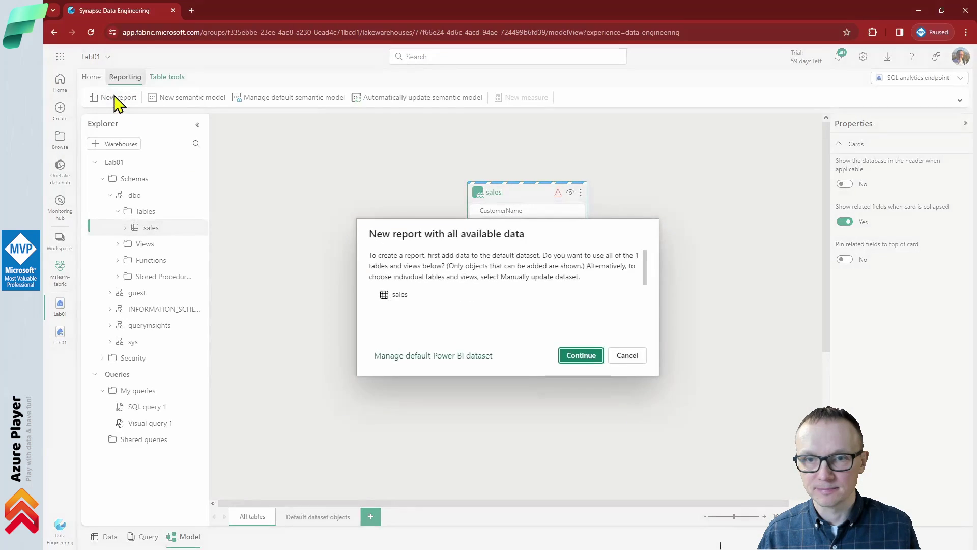
pyautogui.click(581, 356)
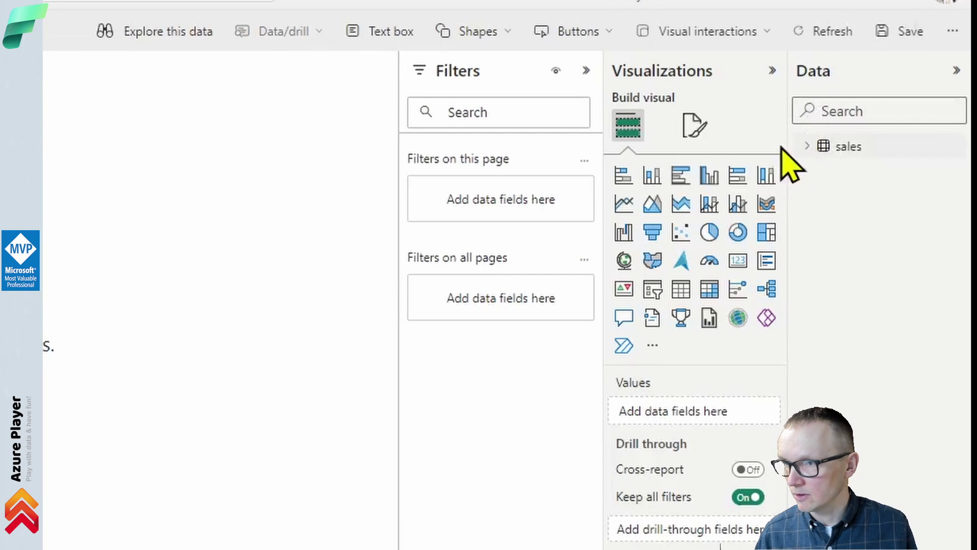
# Add a table of Item and Sum of Quantity (total 32718) and make it taller.
pyautogui.click(807, 147)
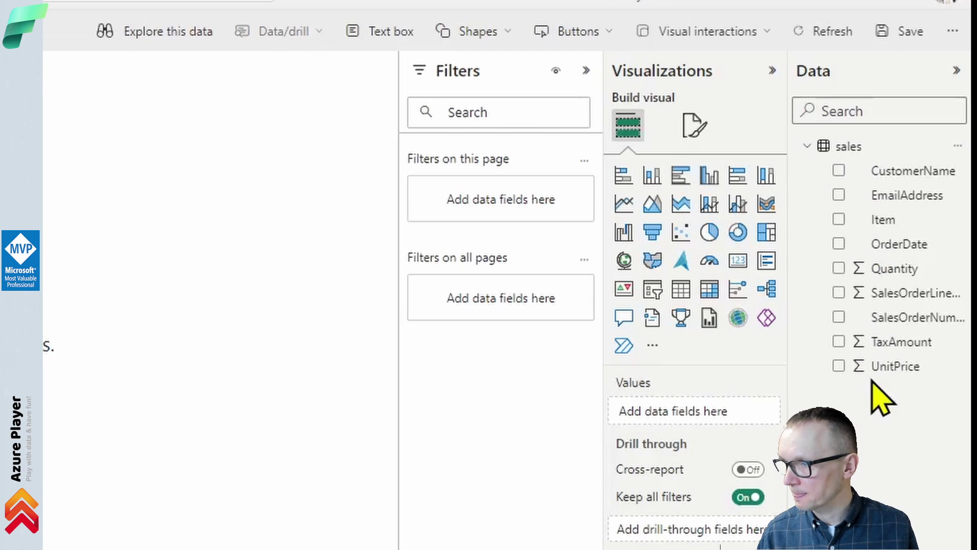
pyautogui.click(837, 220)
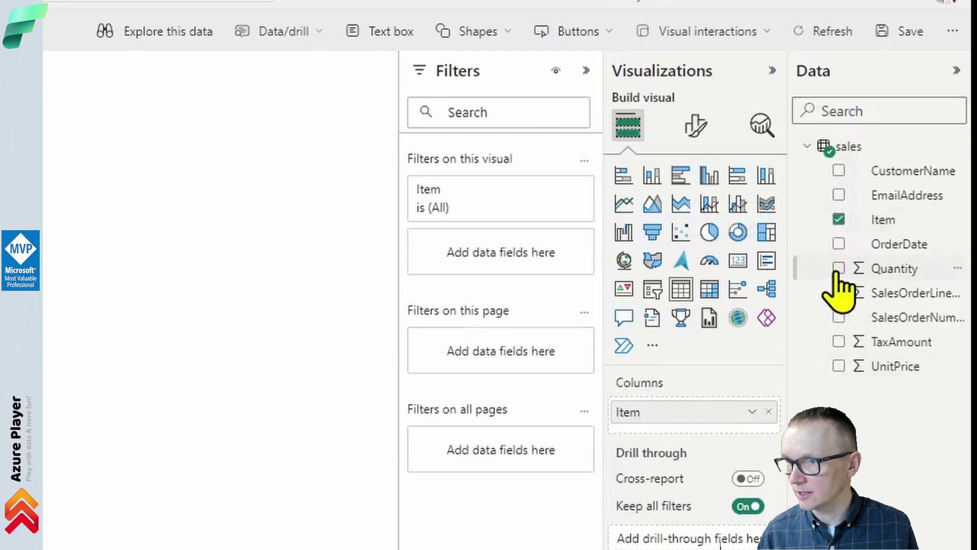
pyautogui.click(838, 269)
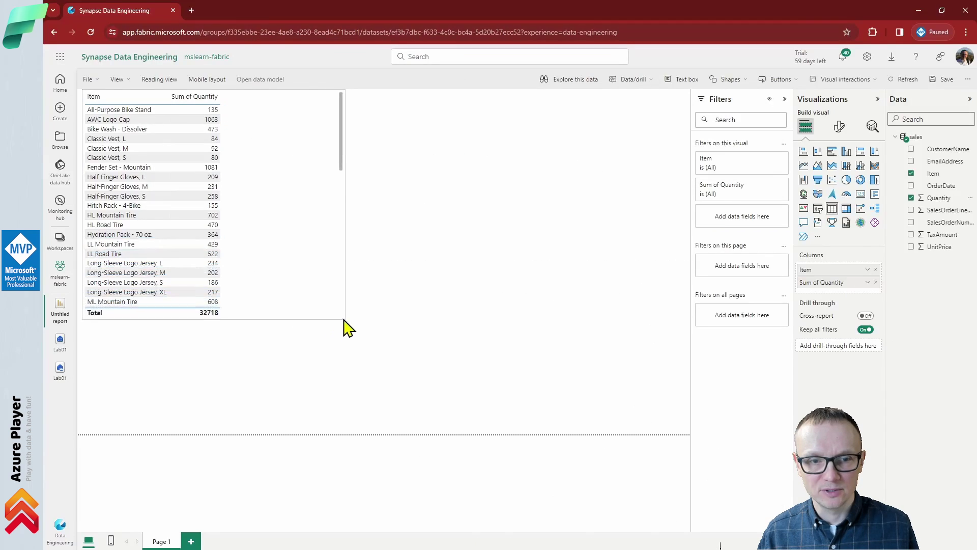
pyautogui.moveTo(370, 345); pyautogui.dragTo(367, 356)
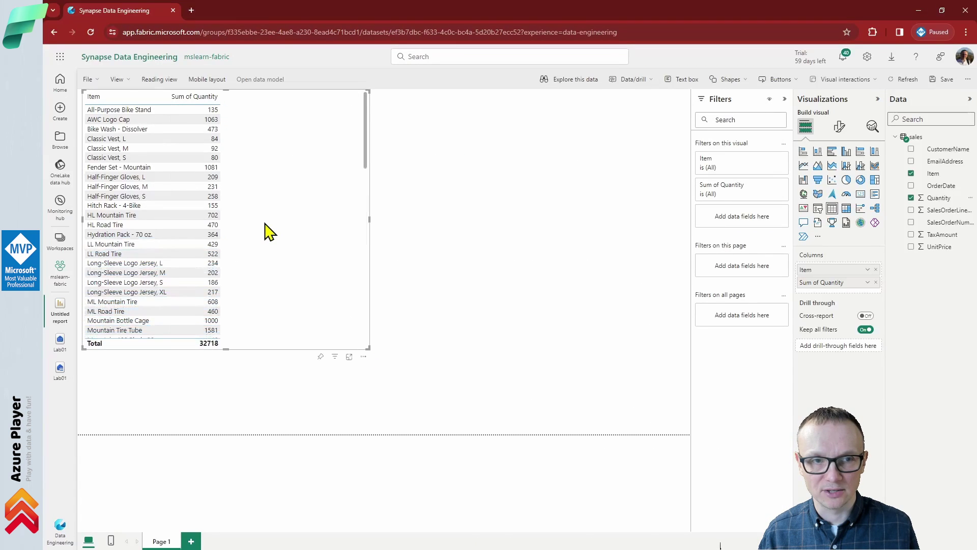
pyautogui.click(457, 162)
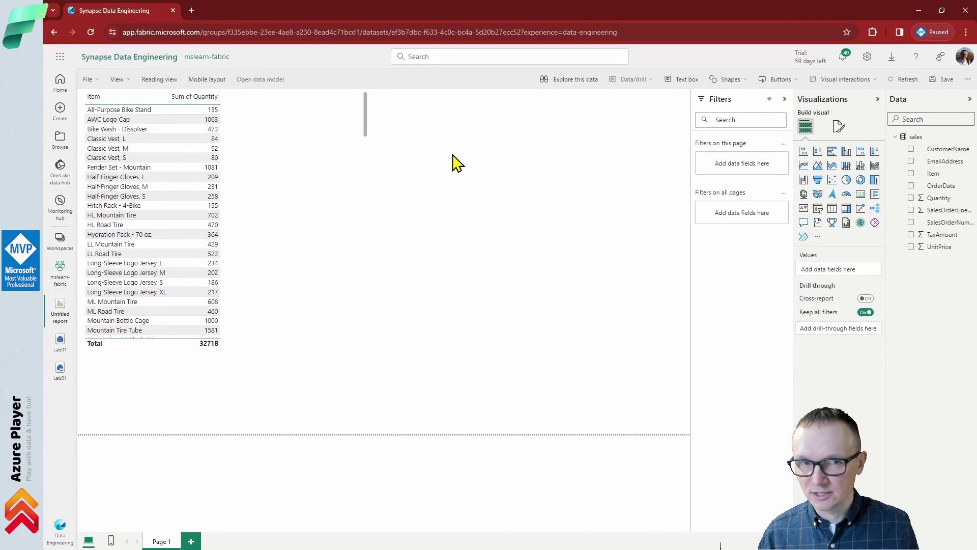
pyautogui.click(285, 131)
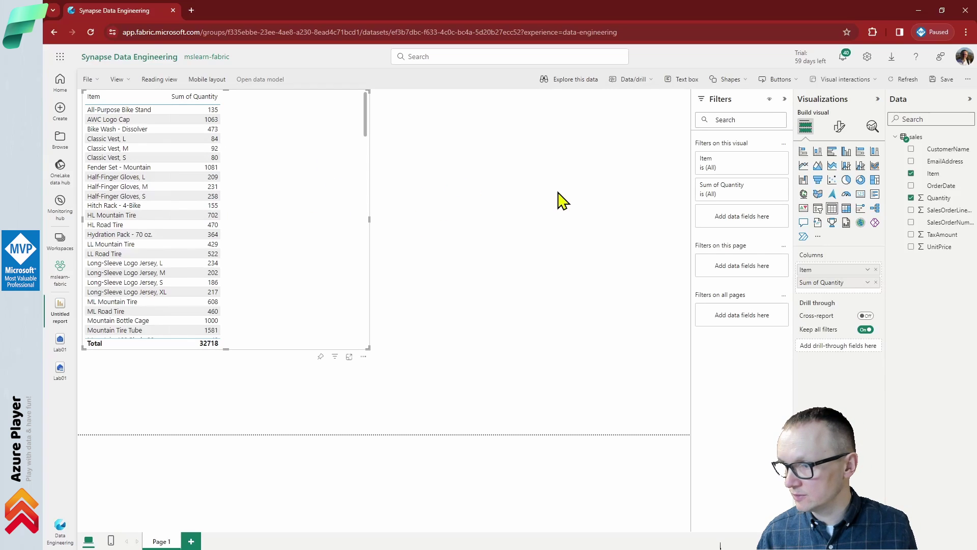
# Convert the table to an enlarged clustered bar chart and save the report as 'Item Sales Report'.
pyautogui.click(833, 153)
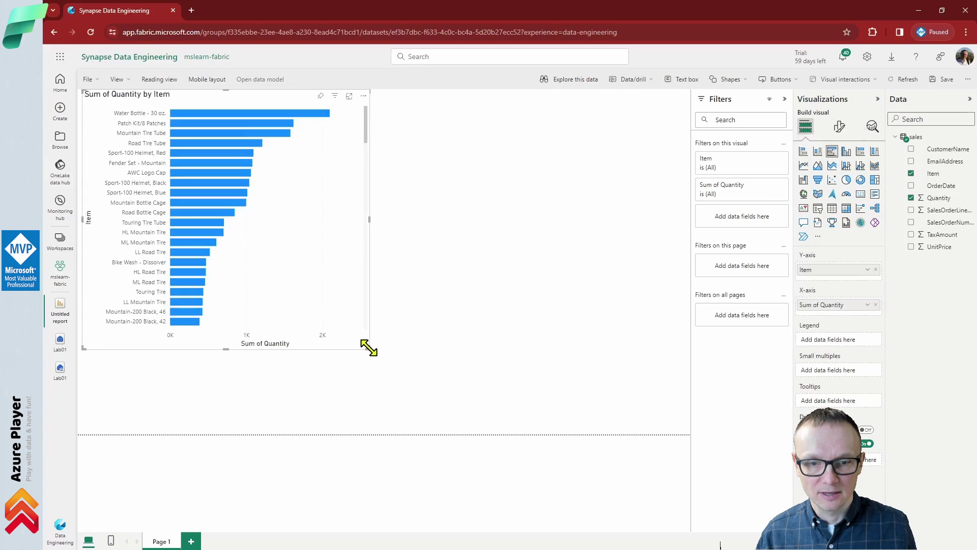
pyautogui.moveTo(368, 348); pyautogui.dragTo(537, 413)
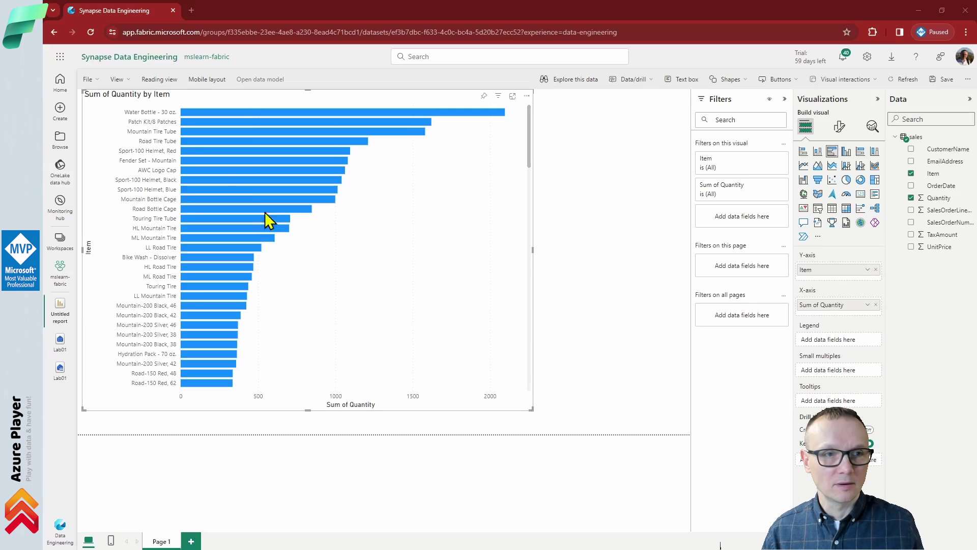
pyautogui.click(96, 81)
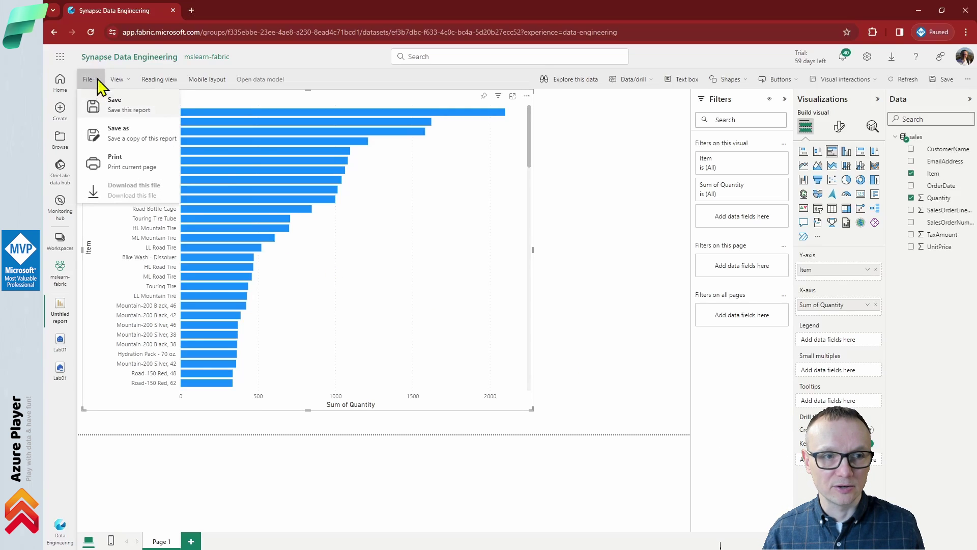
pyautogui.click(131, 109)
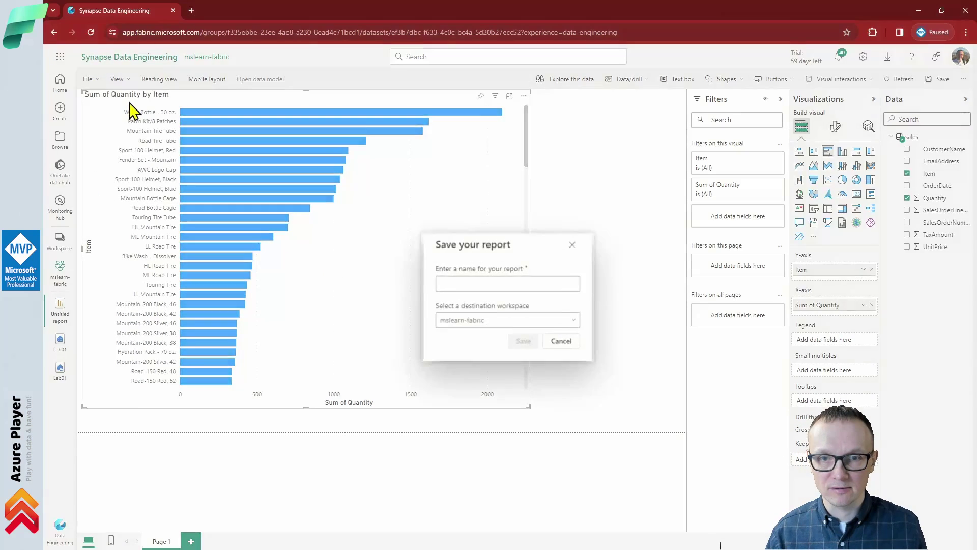
pyautogui.write('Item Sales')
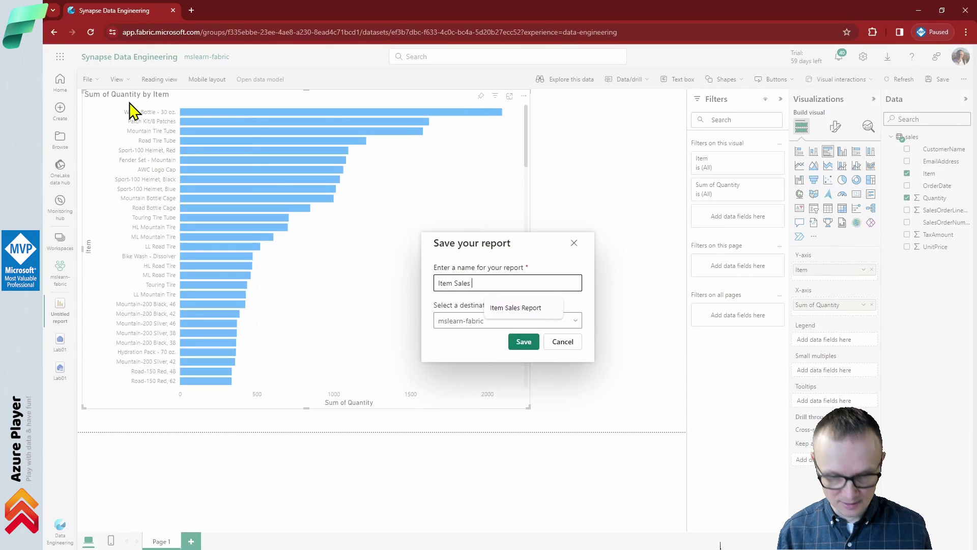
pyautogui.write(' Report')
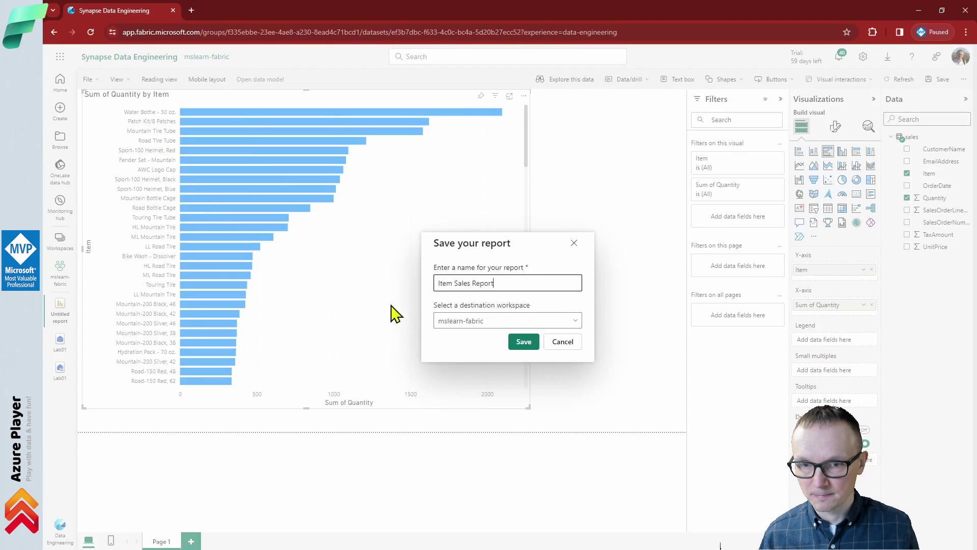
pyautogui.click(524, 342)
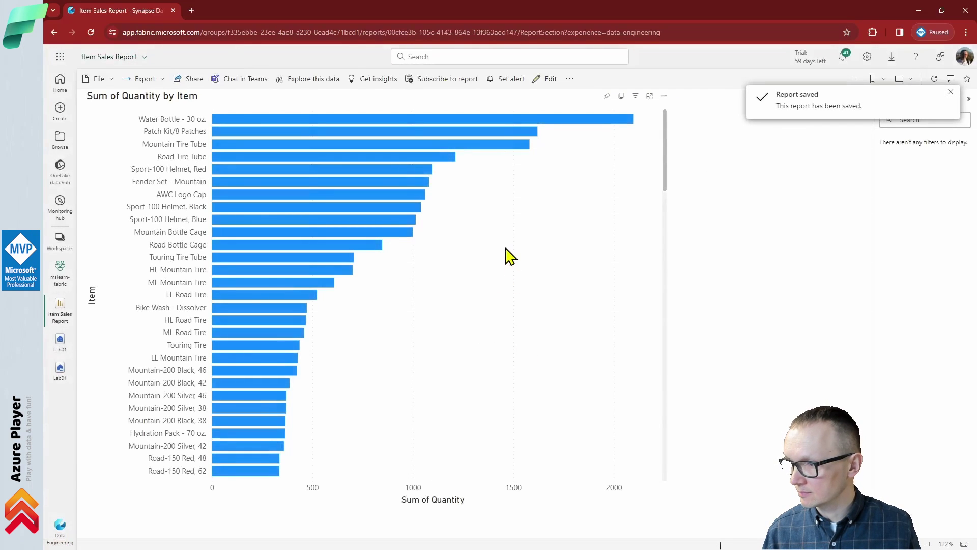
# Close Item Sales Report and open the mslearn-fabric workspace from Home.
pyautogui.click(74, 299)
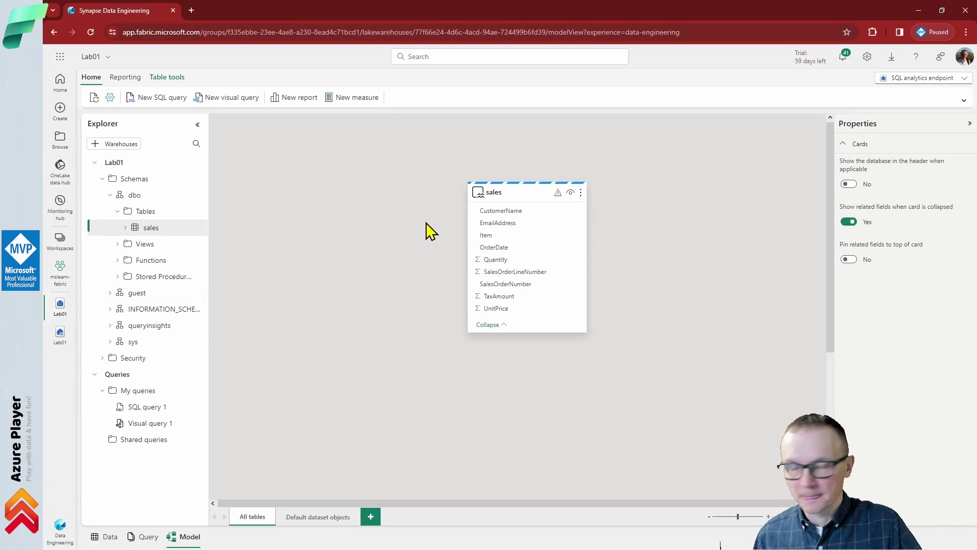
pyautogui.click(61, 84)
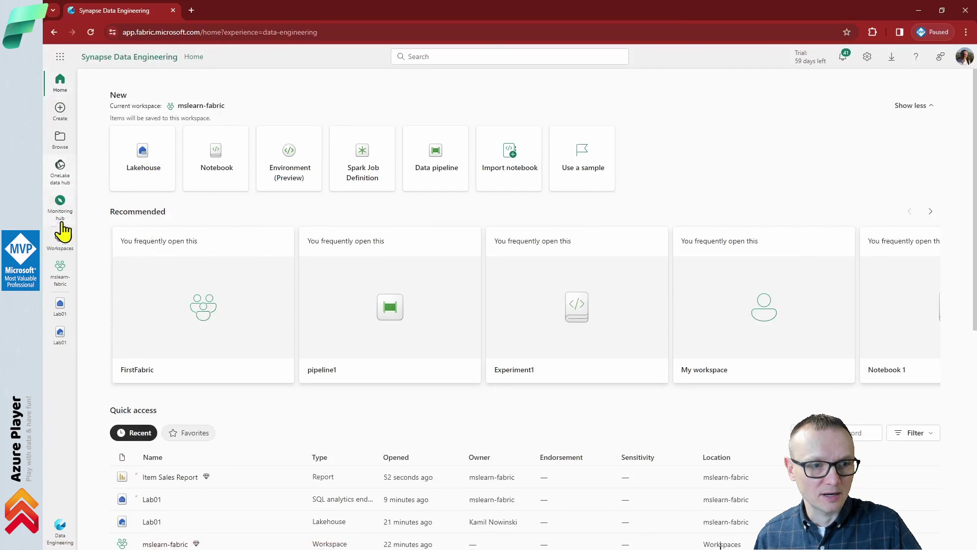
pyautogui.click(62, 272)
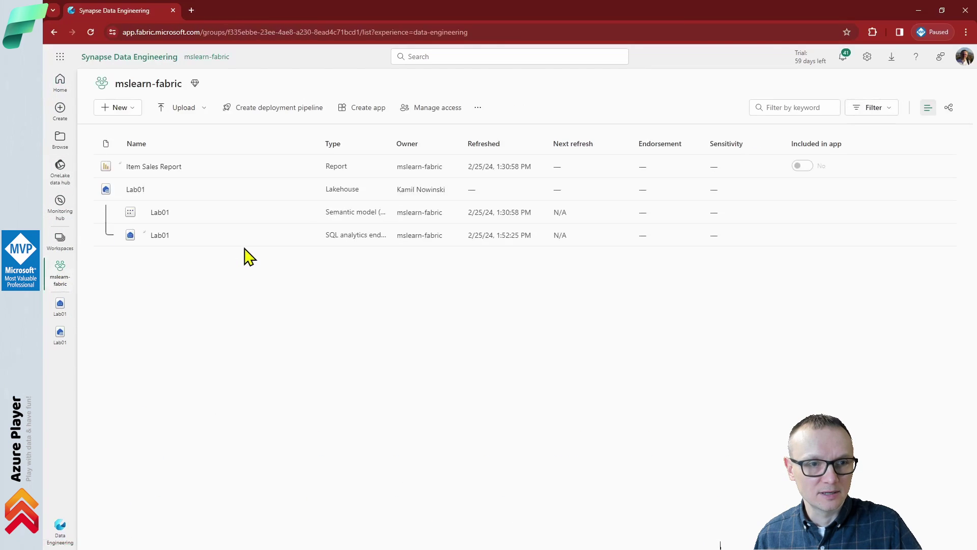